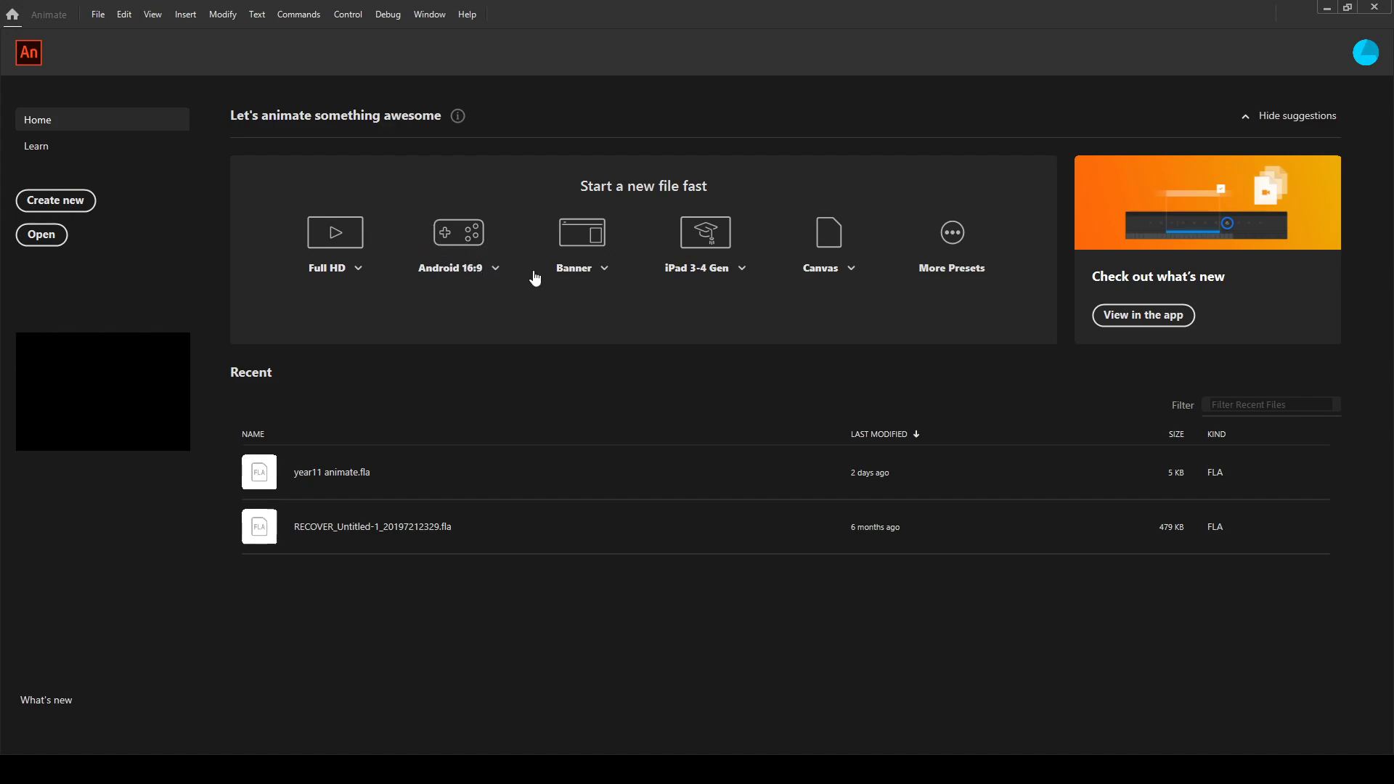
Step: Create a new blank document and set the stage magnification to 50%
{"action": "left_click", "coordinate": [874, 470]}
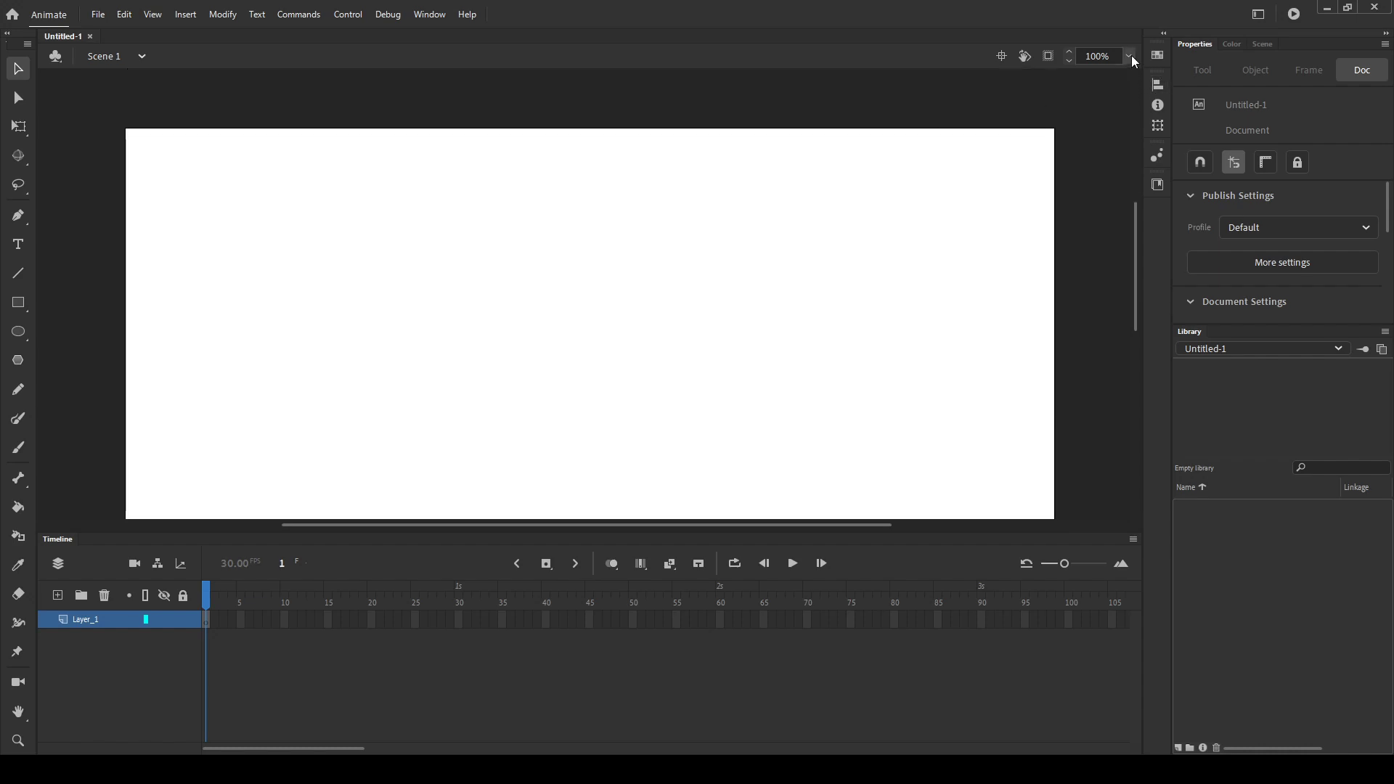
{"action": "scroll", "coordinate": [380, 183], "scroll_direction": "down", "scroll_amount": 2}
{"action": "scroll", "coordinate": [381, 181], "scroll_direction": "up", "scroll_amount": 1}
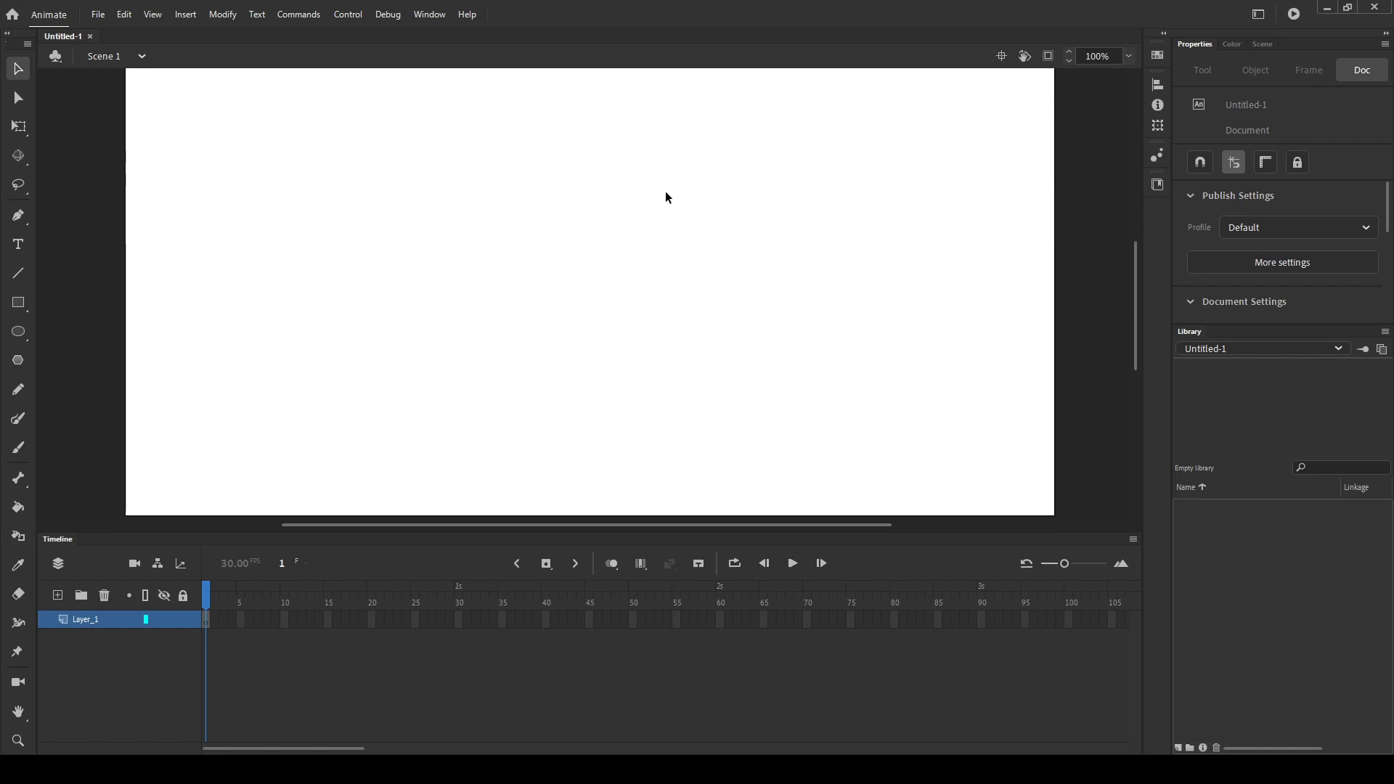
{"action": "key", "text": "ctrl+minus"}
{"action": "left_click", "coordinate": [1132, 57]}
{"action": "left_click", "coordinate": [1149, 133]}
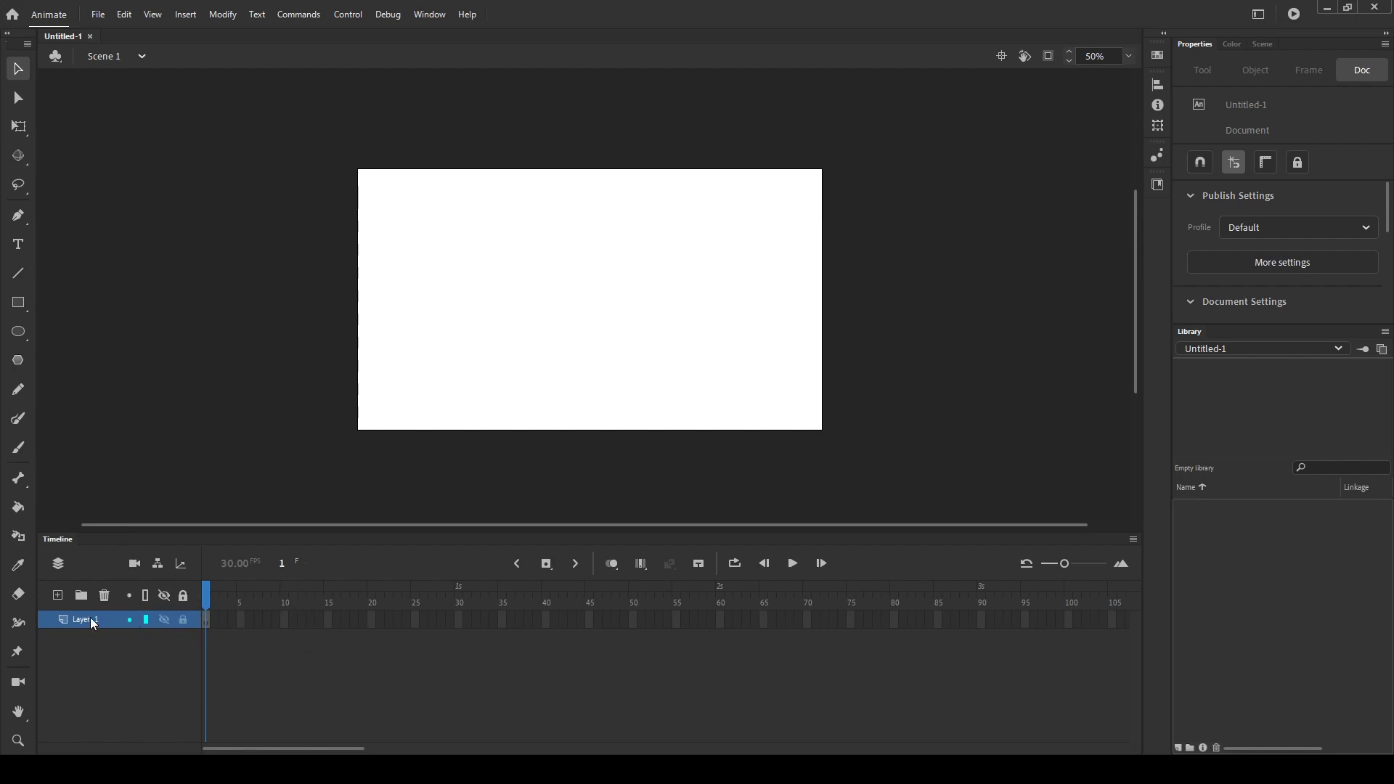
Step: Add two layers above the existing one and rename the bottom layer Background
{"action": "left_click", "coordinate": [58, 596]}
{"action": "left_click", "coordinate": [103, 597]}
{"action": "left_click", "coordinate": [58, 594]}
{"action": "left_click", "coordinate": [58, 594]}
{"action": "double_click", "coordinate": [88, 655]}
{"action": "type", "text": "Background"}
{"action": "key", "text": "Return"}
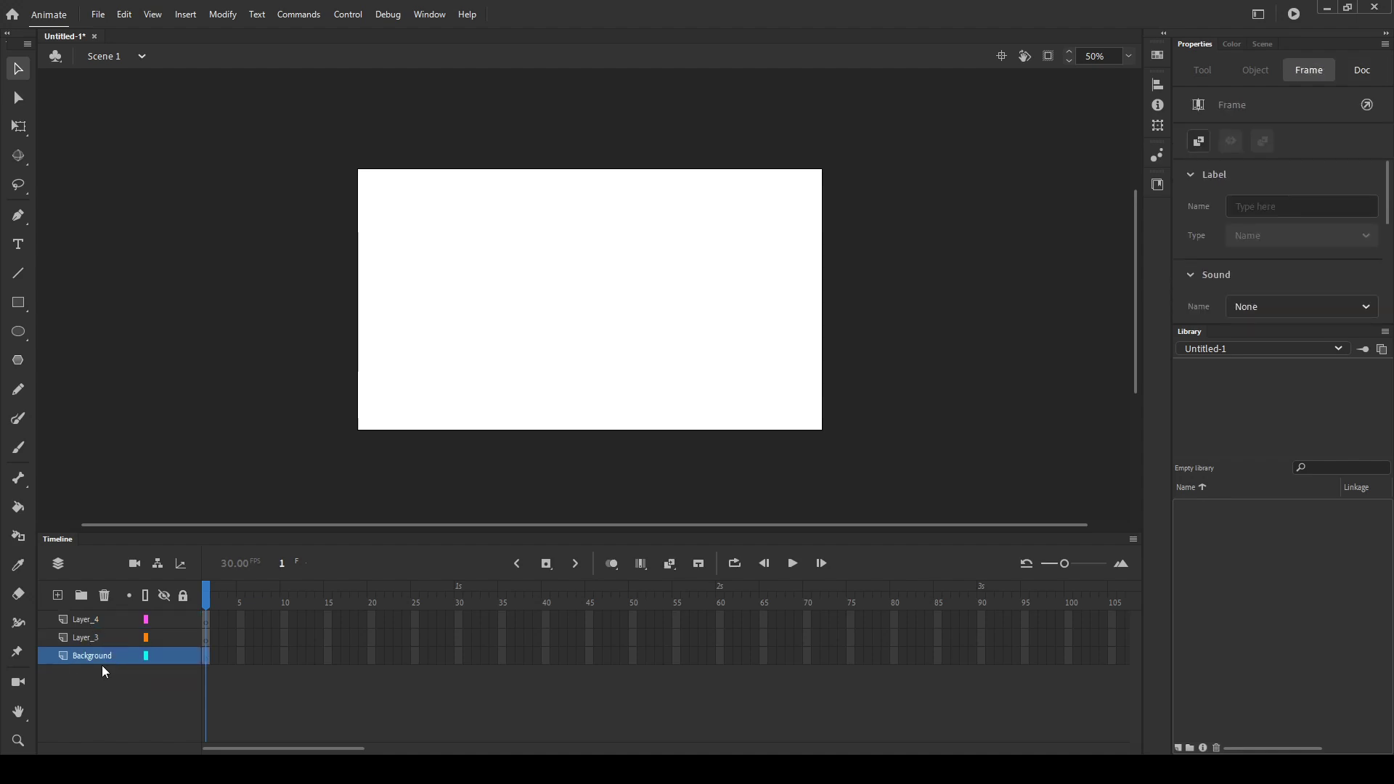
Step: Rename the middle layer Sun and the uppermost layer Clouds
{"action": "left_click", "coordinate": [85, 639]}
{"action": "double_click", "coordinate": [87, 639]}
{"action": "type", "text": "Sun"}
{"action": "key", "text": "Return"}
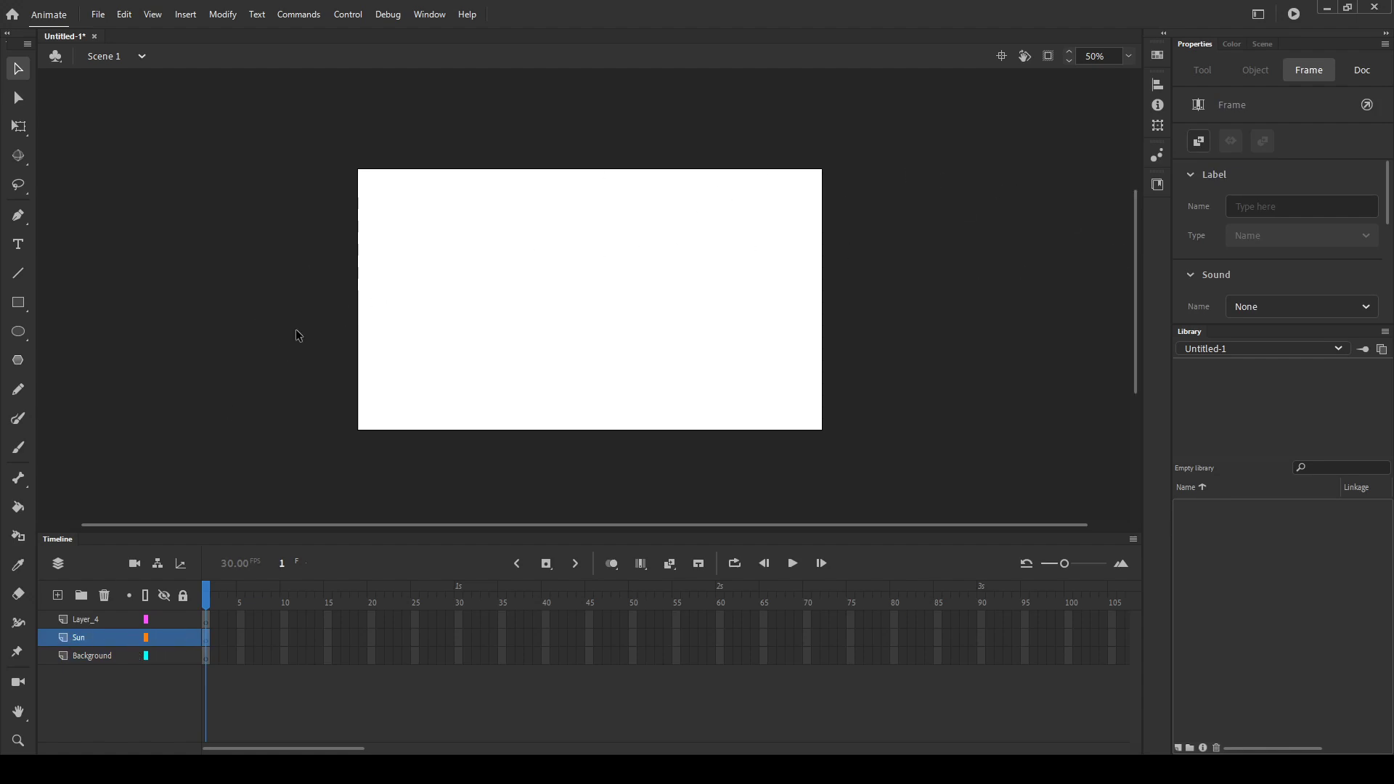
{"action": "double_click", "coordinate": [87, 618]}
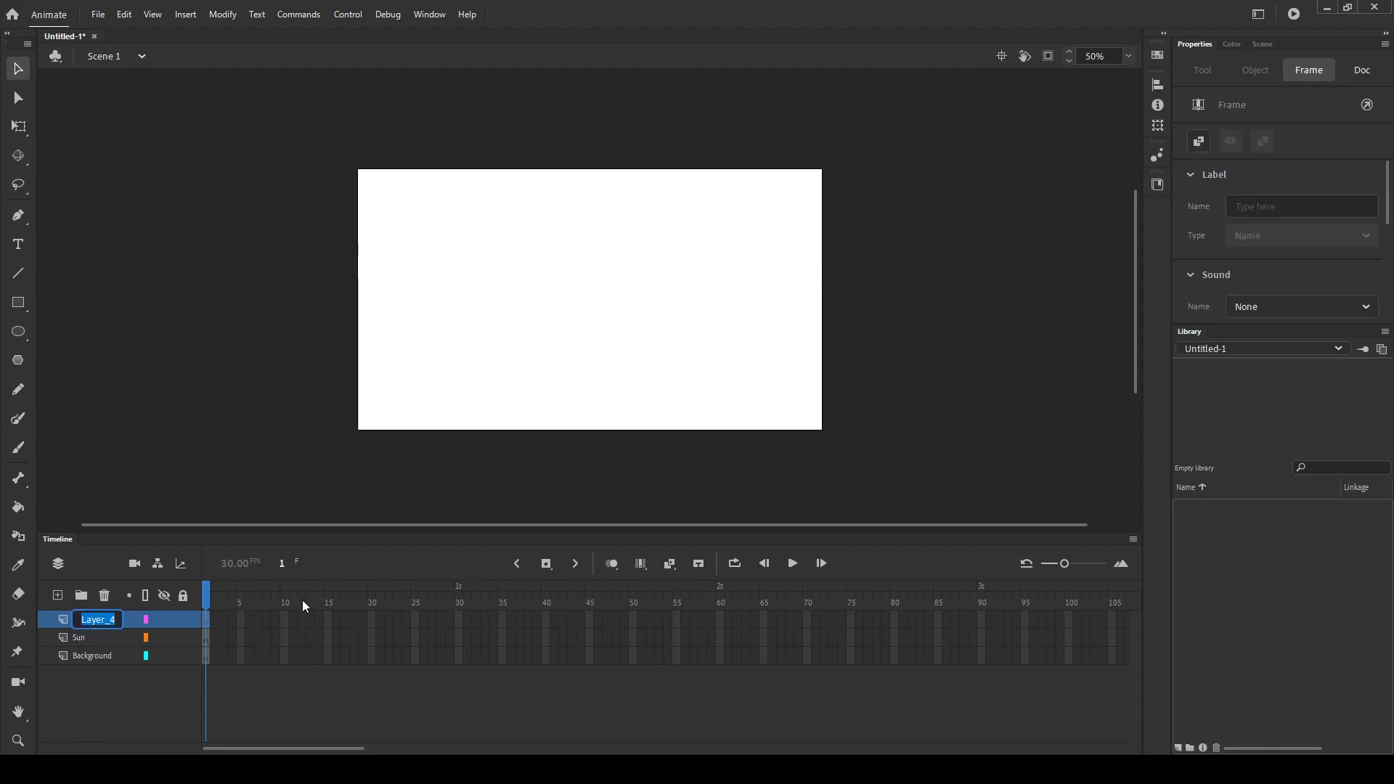
{"action": "type", "text": "Clouds"}
{"action": "key", "text": "Return"}
{"action": "left_click", "coordinate": [221, 604]}
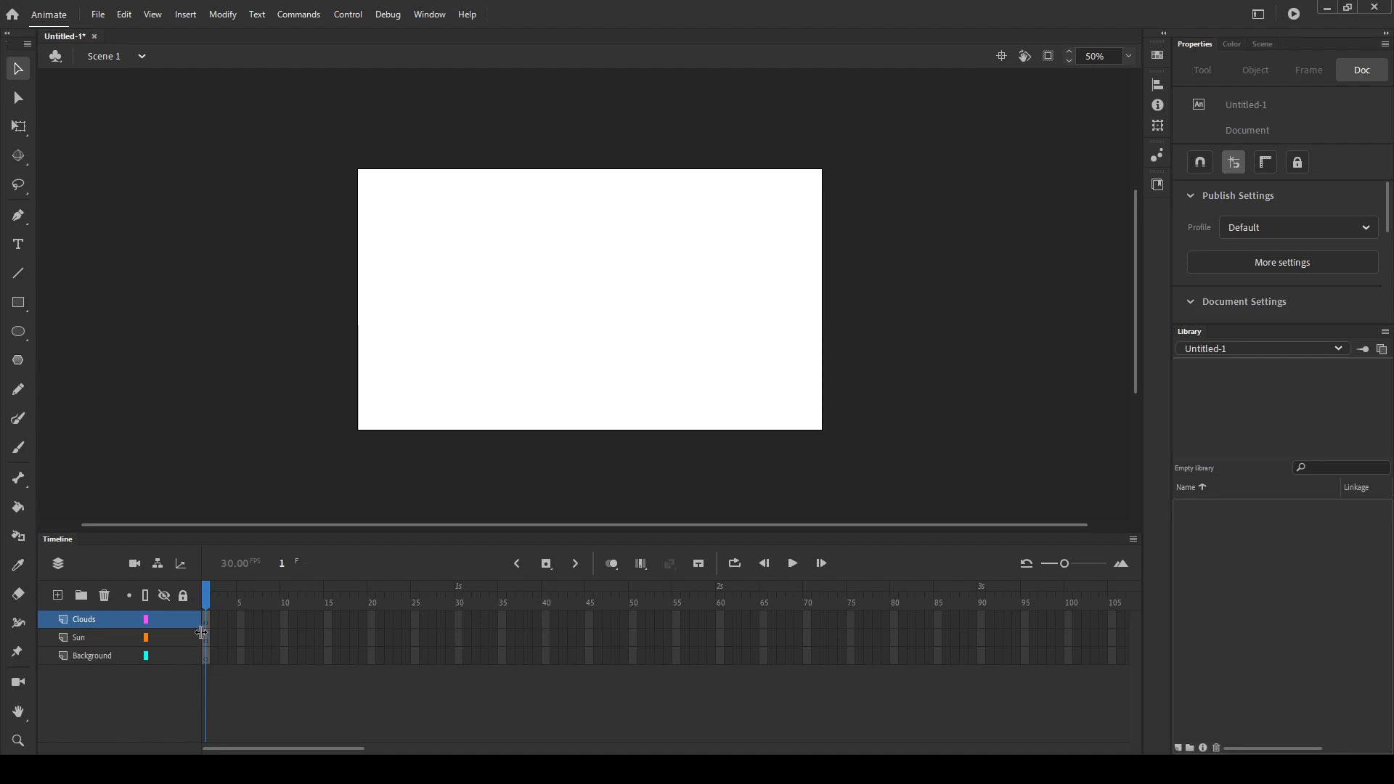
Step: With Clouds and Sun locked, draw a dark-outlined green rectangle about 1455 by 362 on the Background layer, overlapping the stage's lower edges
{"action": "left_click", "coordinate": [95, 654]}
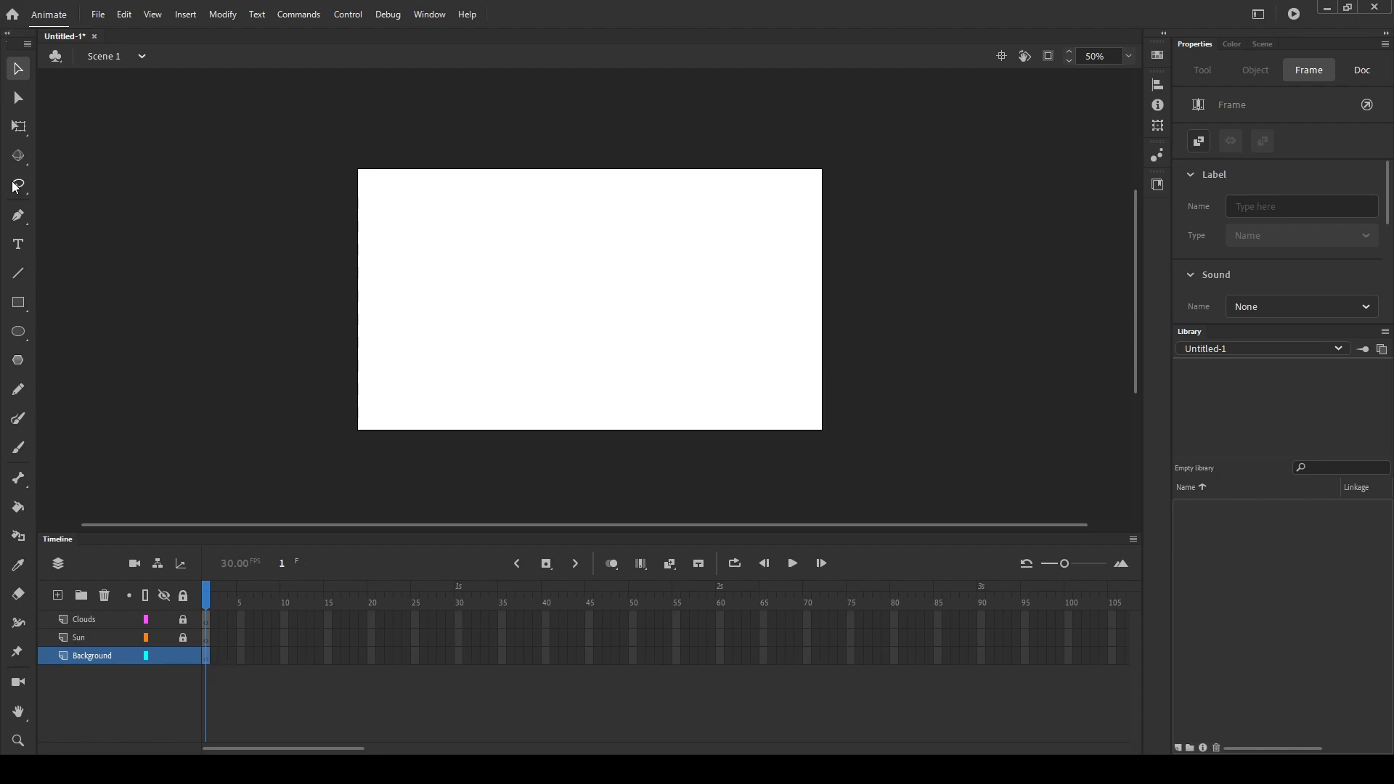
{"action": "left_click", "coordinate": [22, 305]}
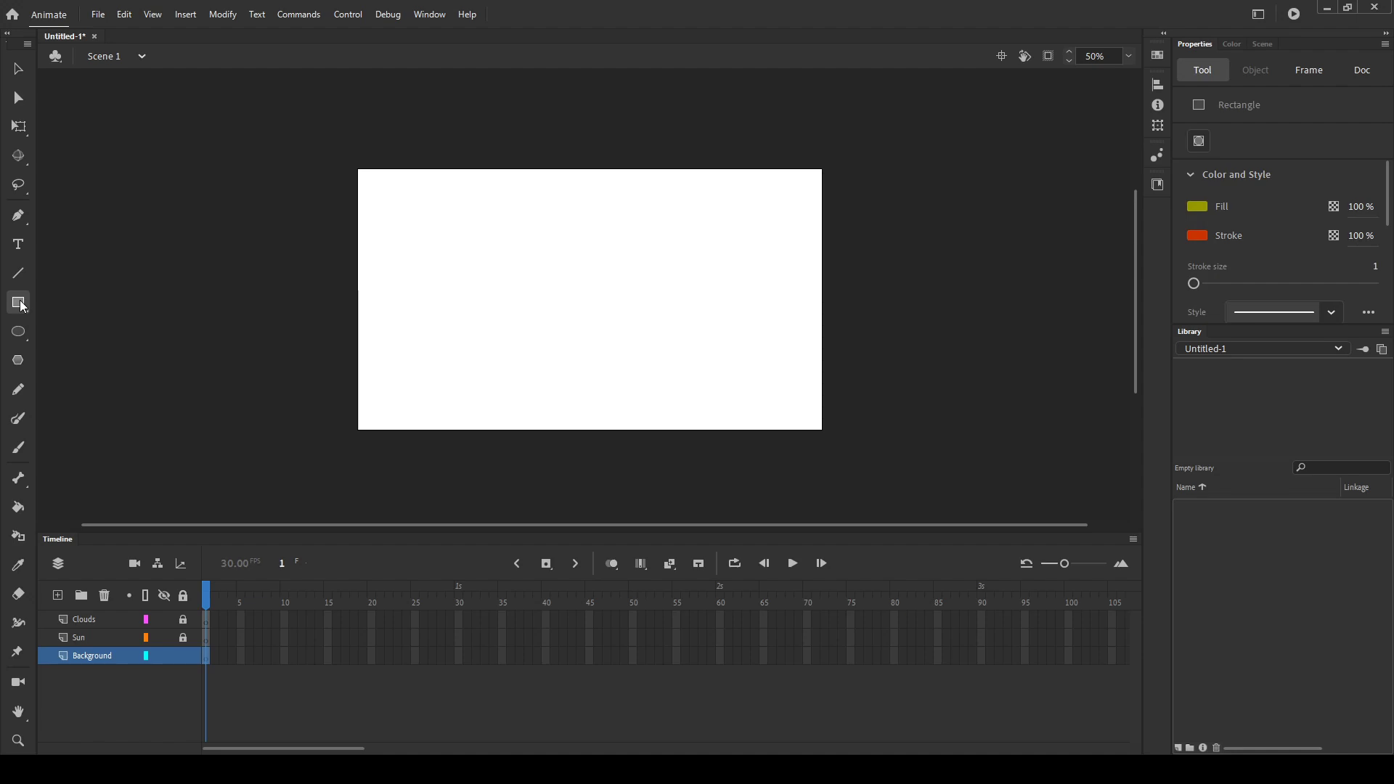
{"action": "left_click", "coordinate": [9, 331]}
{"action": "left_click", "coordinate": [19, 305]}
{"action": "left_click", "coordinate": [1011, 257]}
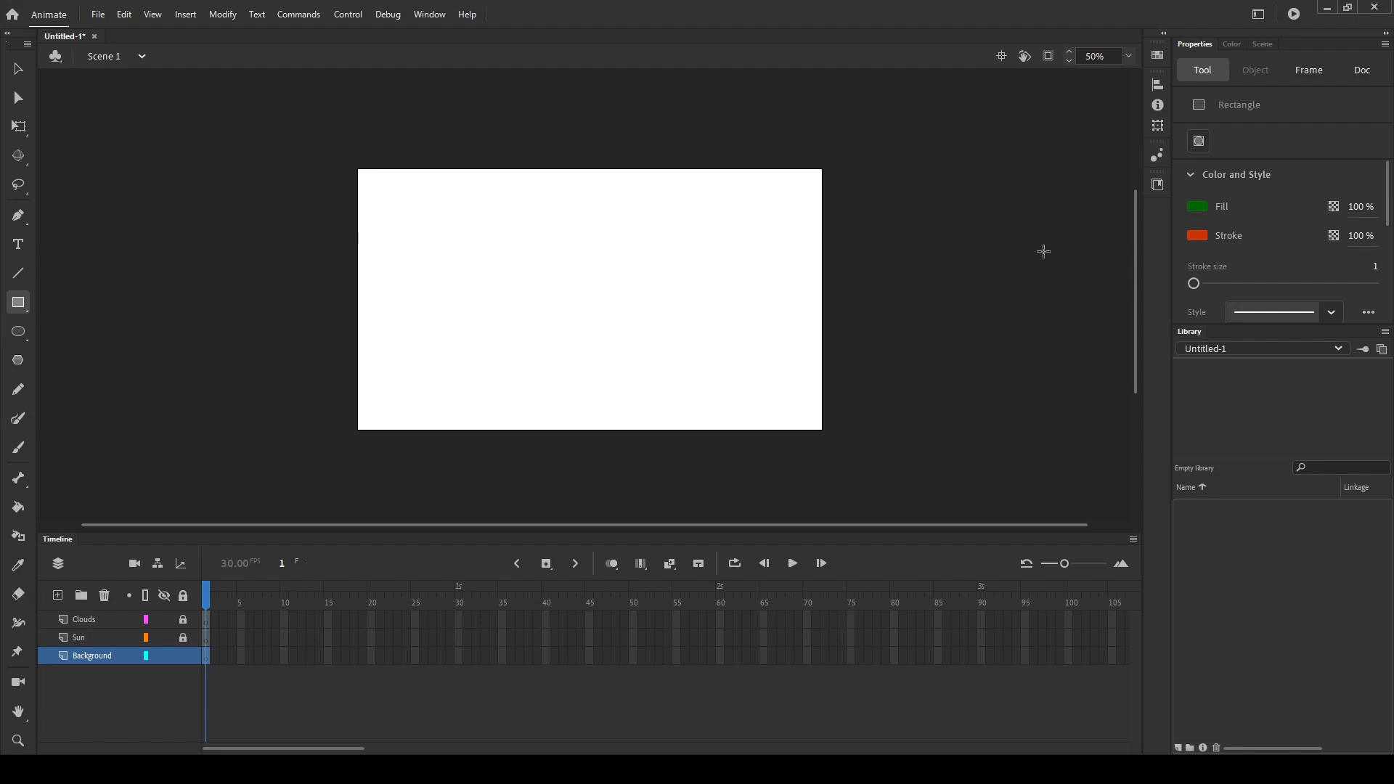
{"action": "left_click", "coordinate": [1200, 236]}
{"action": "left_click", "coordinate": [1008, 274]}
{"action": "mouse_move", "coordinate": [332, 313]}
{"action": "left_mouse_down"}
{"action": "mouse_move", "coordinate": [698, 421]}
{"action": "mouse_move", "coordinate": [861, 442]}
{"action": "left_mouse_up"}
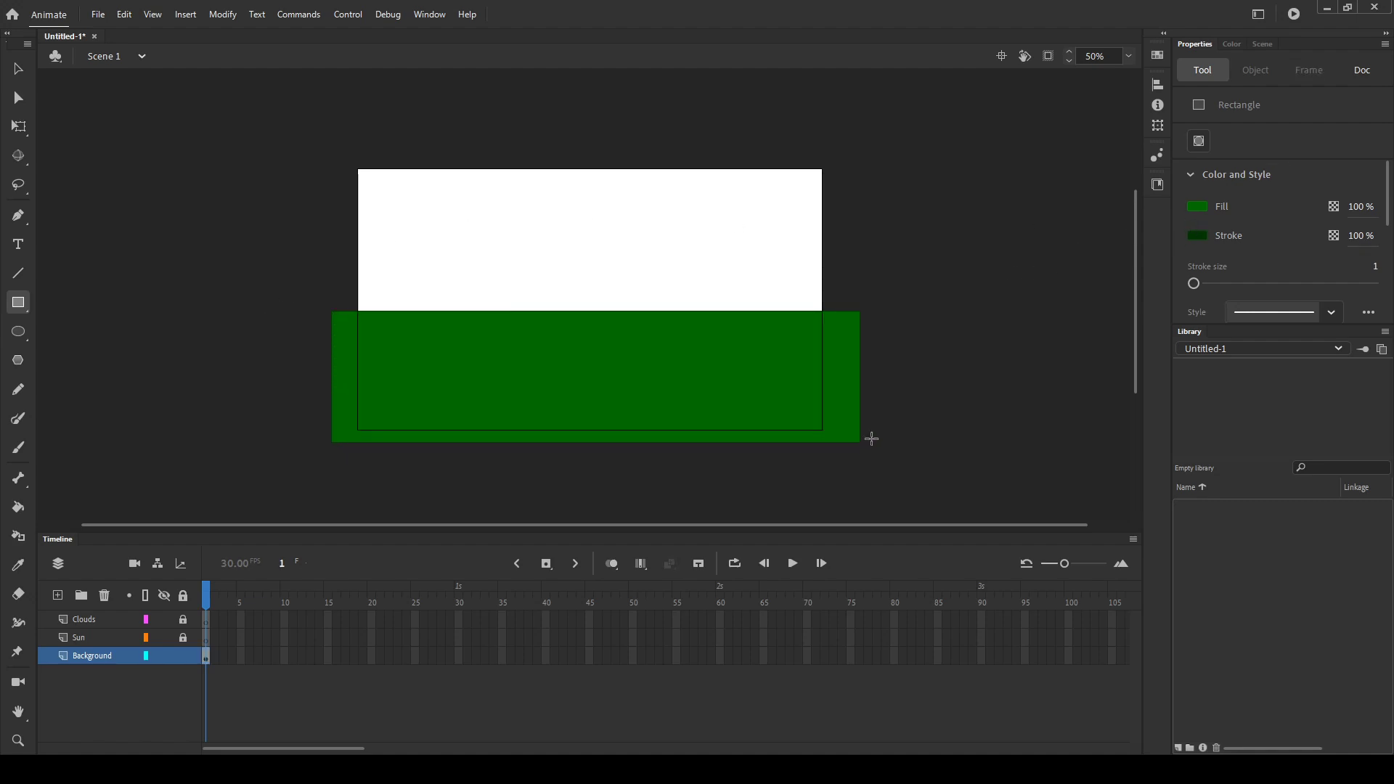
Step: Move the green rectangle slightly down and to the left, to about X -94, Y 404
{"action": "left_click", "coordinate": [19, 72]}
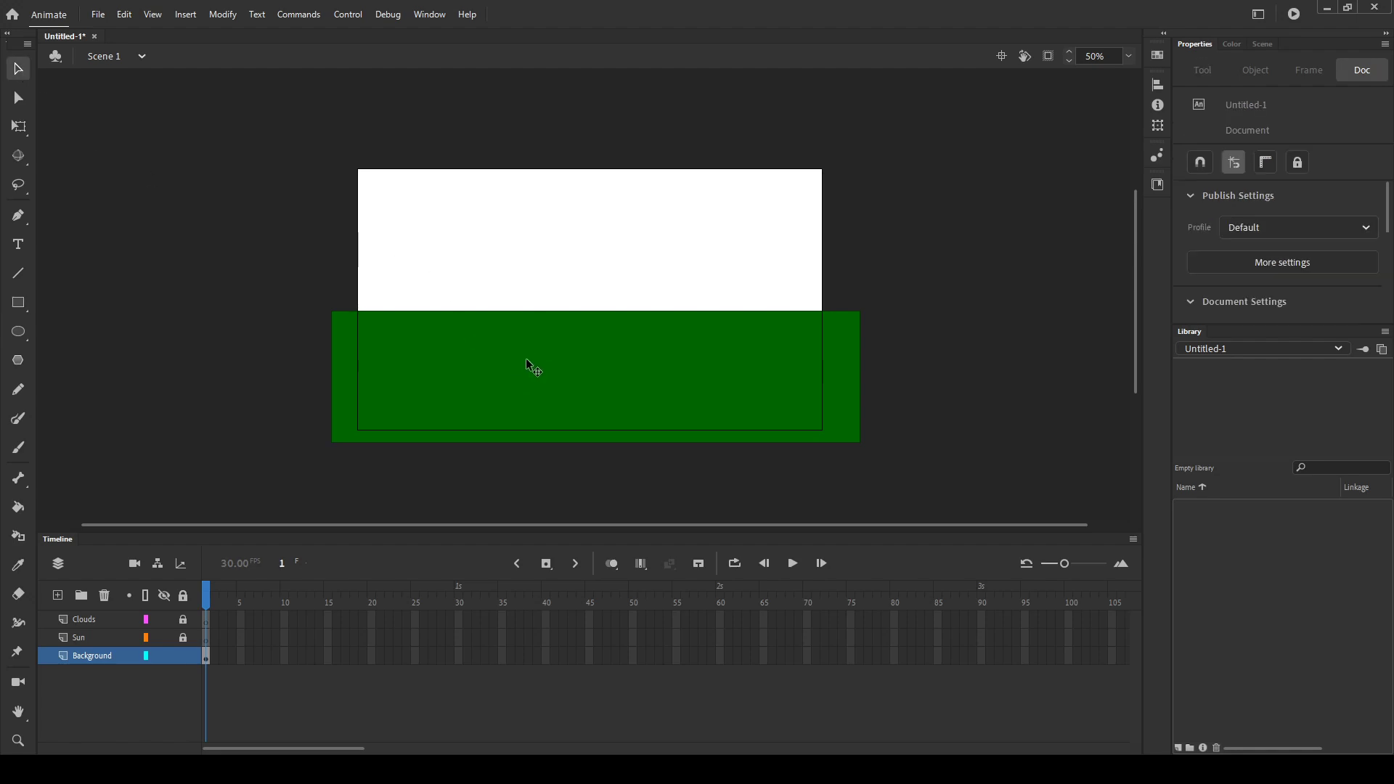
{"action": "left_click", "coordinate": [573, 376]}
{"action": "mouse_move", "coordinate": [574, 376]}
{"action": "left_mouse_down"}
{"action": "mouse_move", "coordinate": [591, 290]}
{"action": "mouse_move", "coordinate": [533, 333]}
{"action": "mouse_move", "coordinate": [565, 360]}
{"action": "left_mouse_up"}
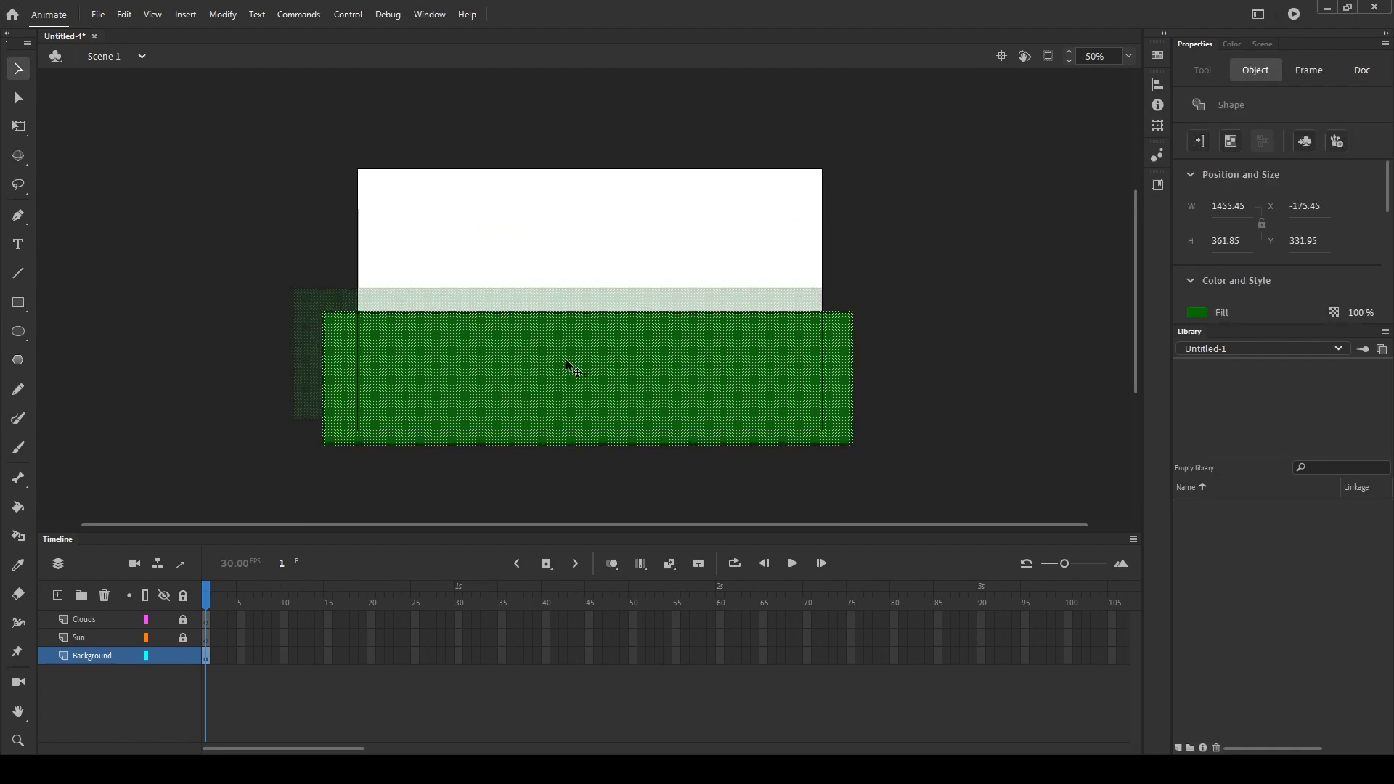
{"action": "left_click", "coordinate": [551, 241]}
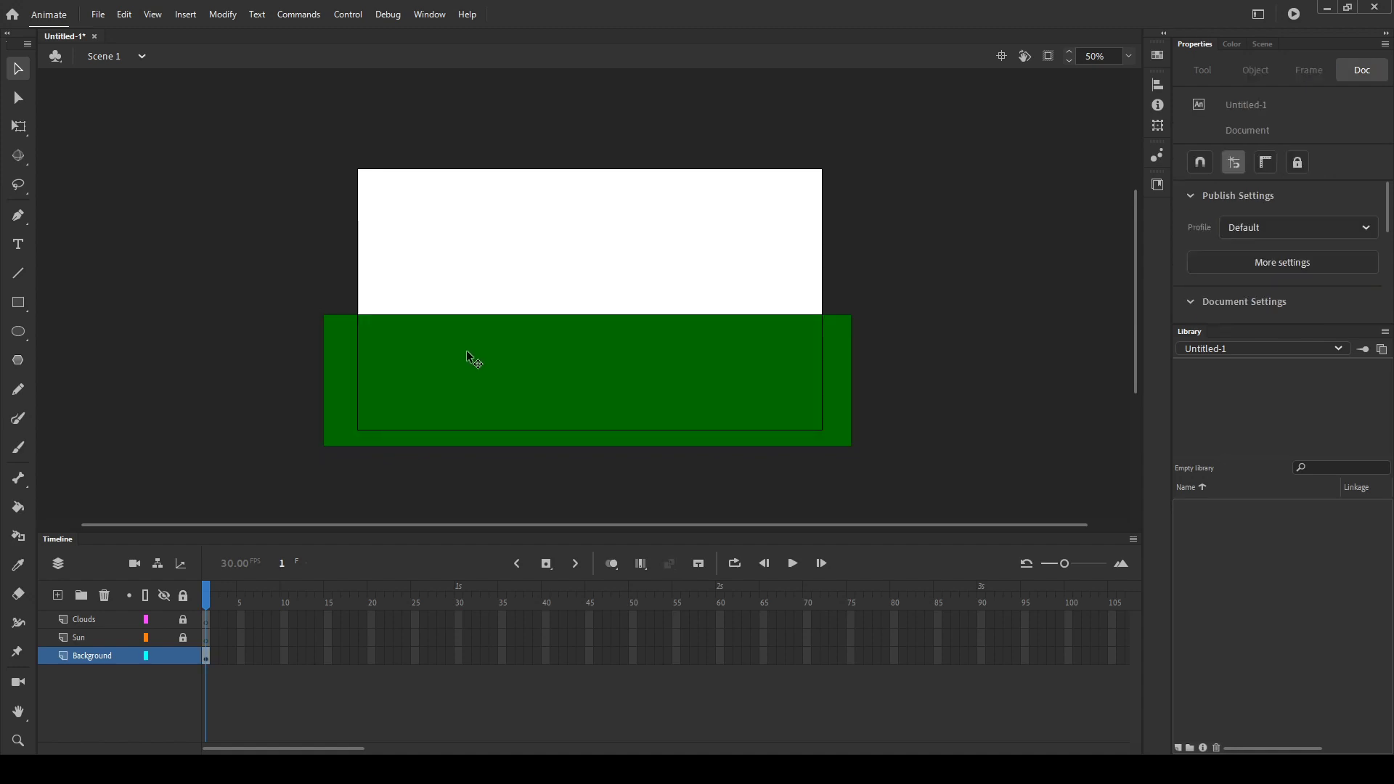
Step: Try moving the green fill to the upper part of the stage, and undo the move
{"action": "left_click_drag", "start_coordinate": [485, 380], "coordinate": [556, 249]}
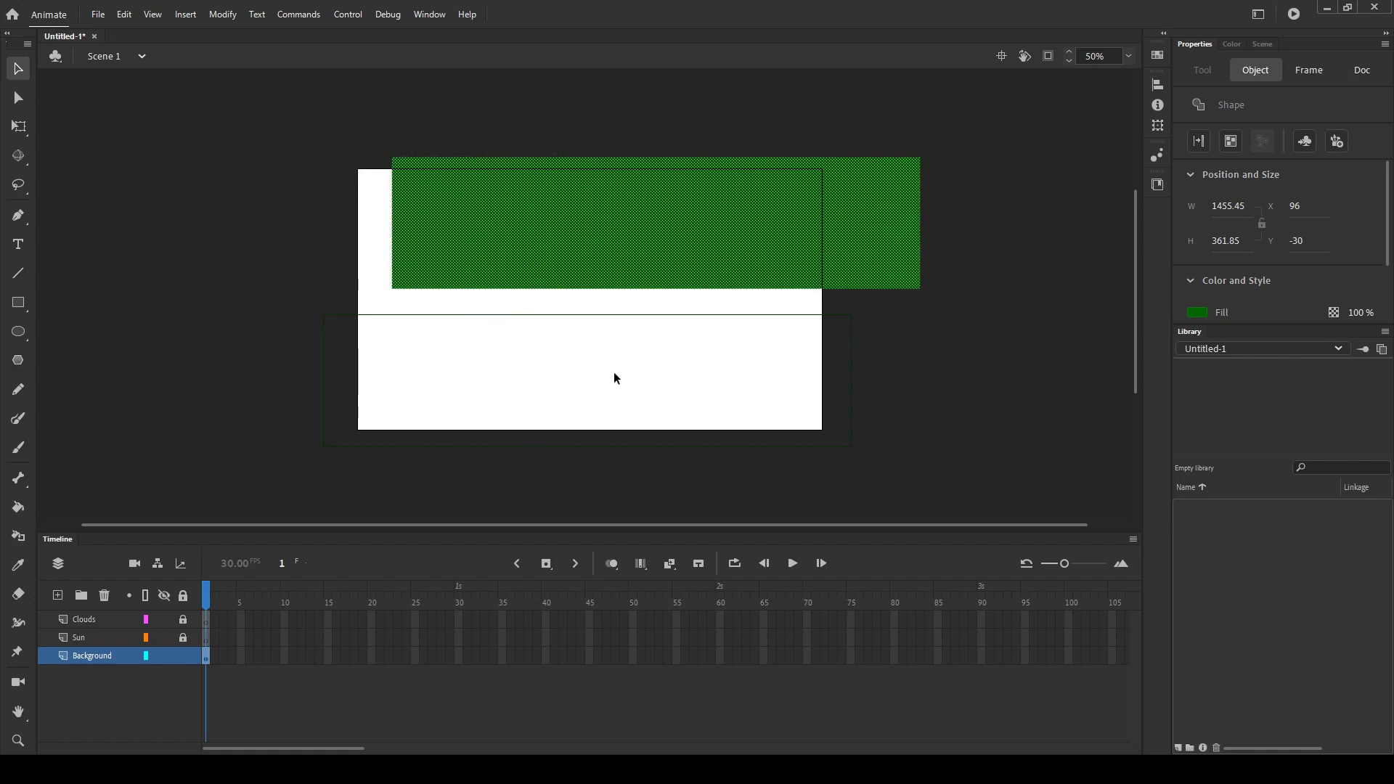
{"action": "key", "text": "ctrl+z"}
{"action": "key", "text": "ctrl+z"}
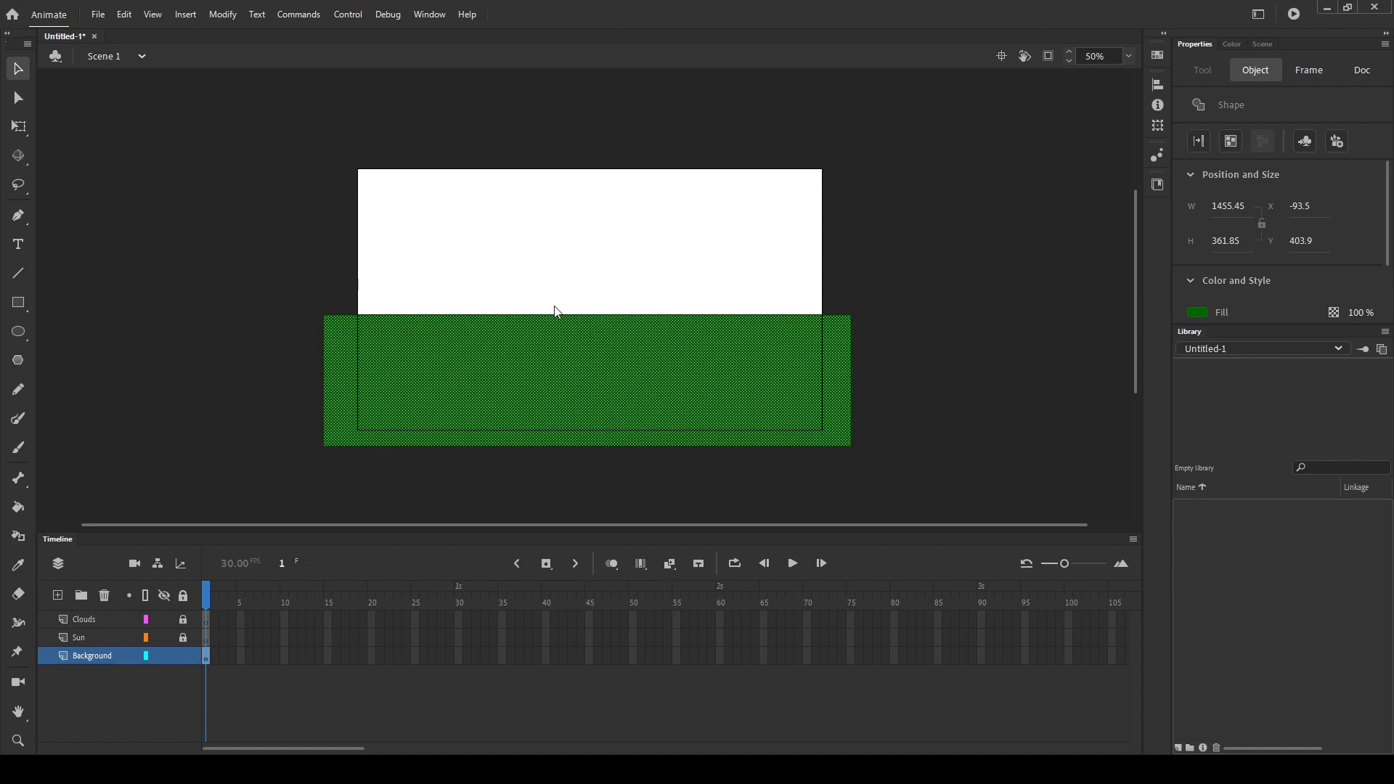
{"action": "left_click", "coordinate": [564, 267]}
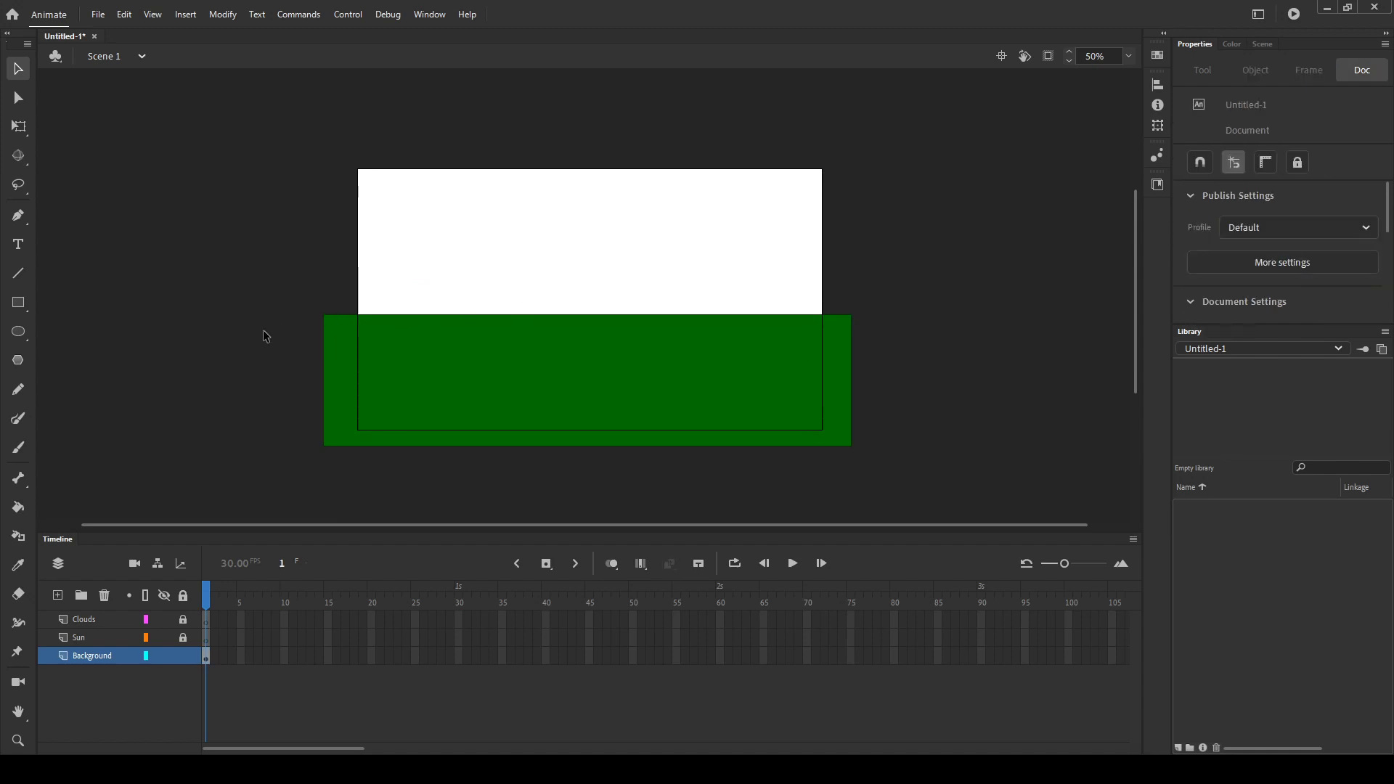
Step: Move the green rectangle slightly lower and bend its upper edge upward into a gentle hill
{"action": "left_click", "coordinate": [559, 356]}
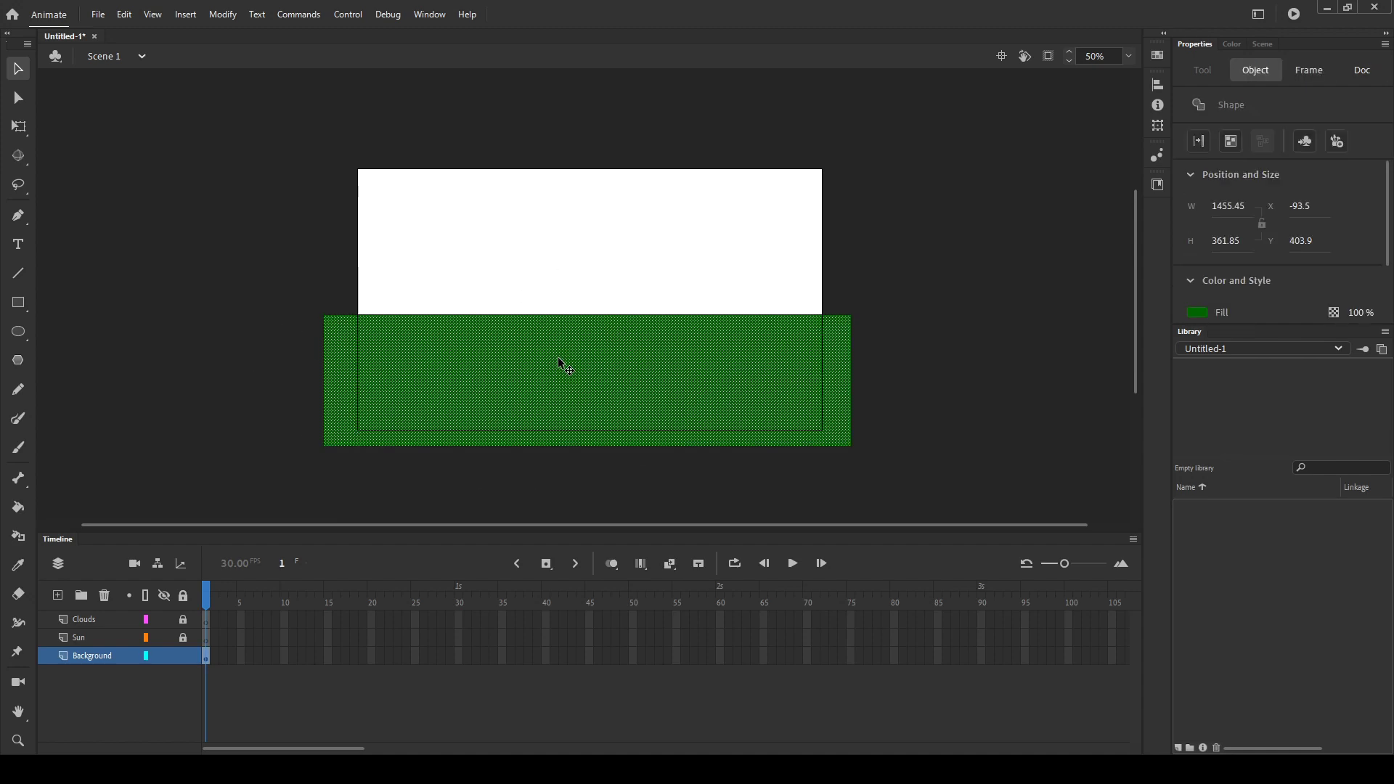
{"action": "mouse_move", "coordinate": [558, 356]}
{"action": "left_mouse_down"}
{"action": "mouse_move", "coordinate": [529, 347]}
{"action": "mouse_move", "coordinate": [571, 392]}
{"action": "mouse_move", "coordinate": [546, 391]}
{"action": "left_mouse_up"}
{"action": "left_click", "coordinate": [551, 254]}
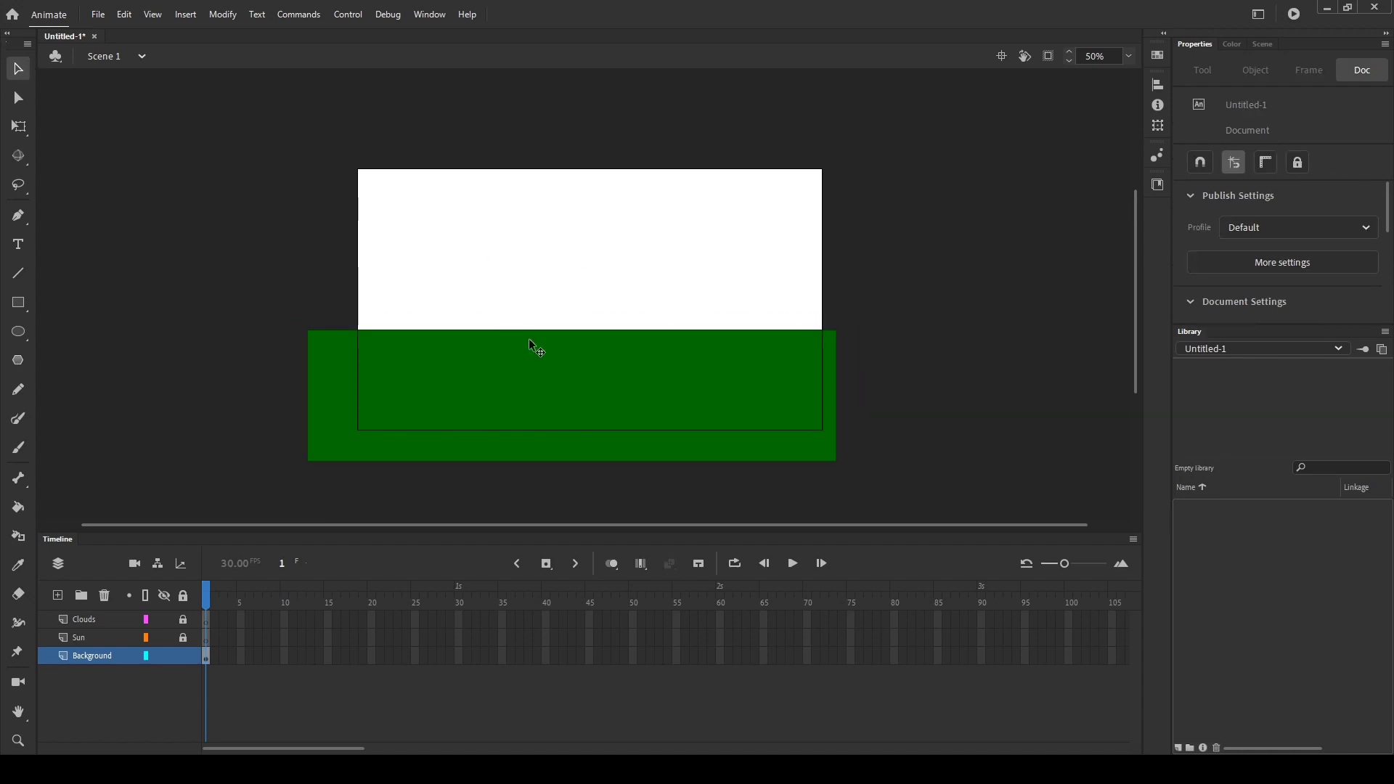
{"action": "mouse_move", "coordinate": [561, 330]}
{"action": "left_mouse_down"}
{"action": "mouse_move", "coordinate": [552, 299]}
{"action": "mouse_move", "coordinate": [548, 311]}
{"action": "left_mouse_up"}
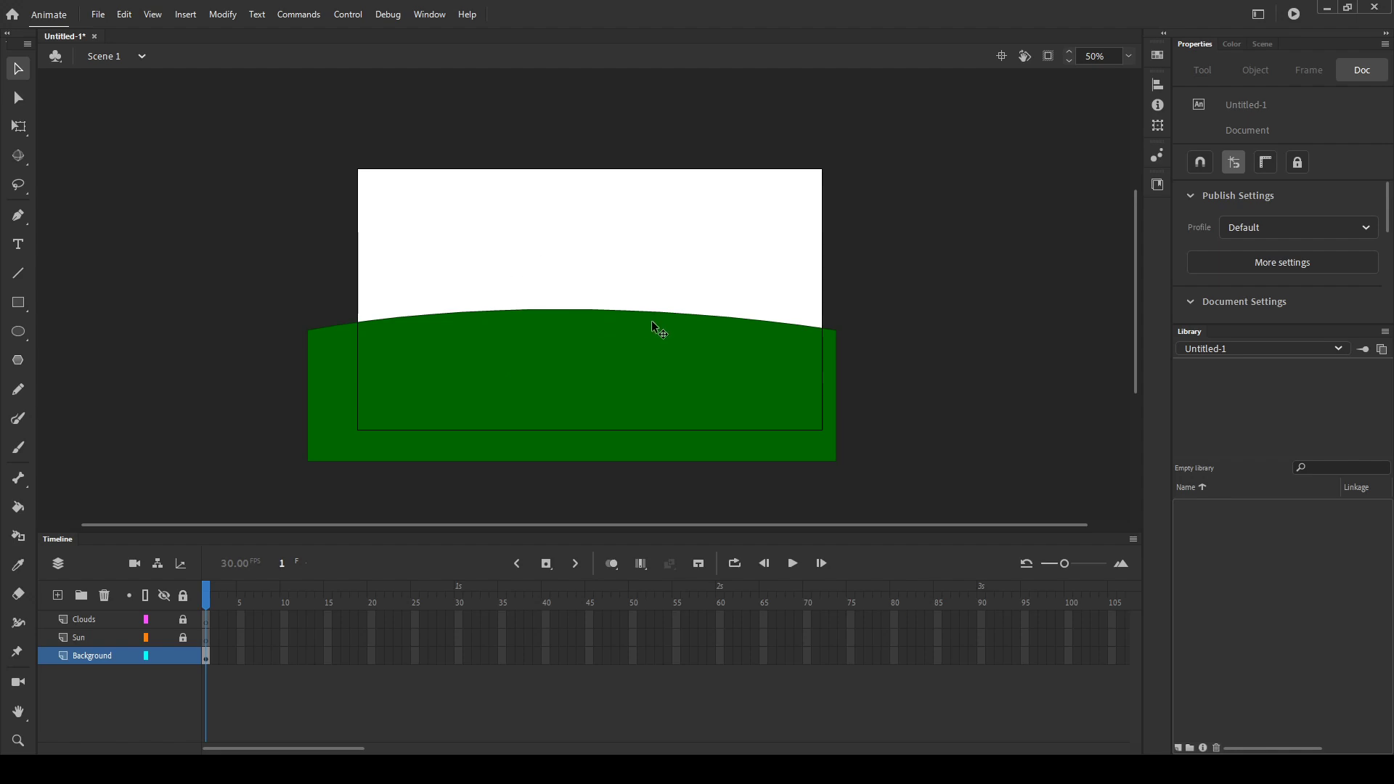
Step: Group the green hill shape and reposition the group at about X -85, Y 405
{"action": "left_click", "coordinate": [569, 349]}
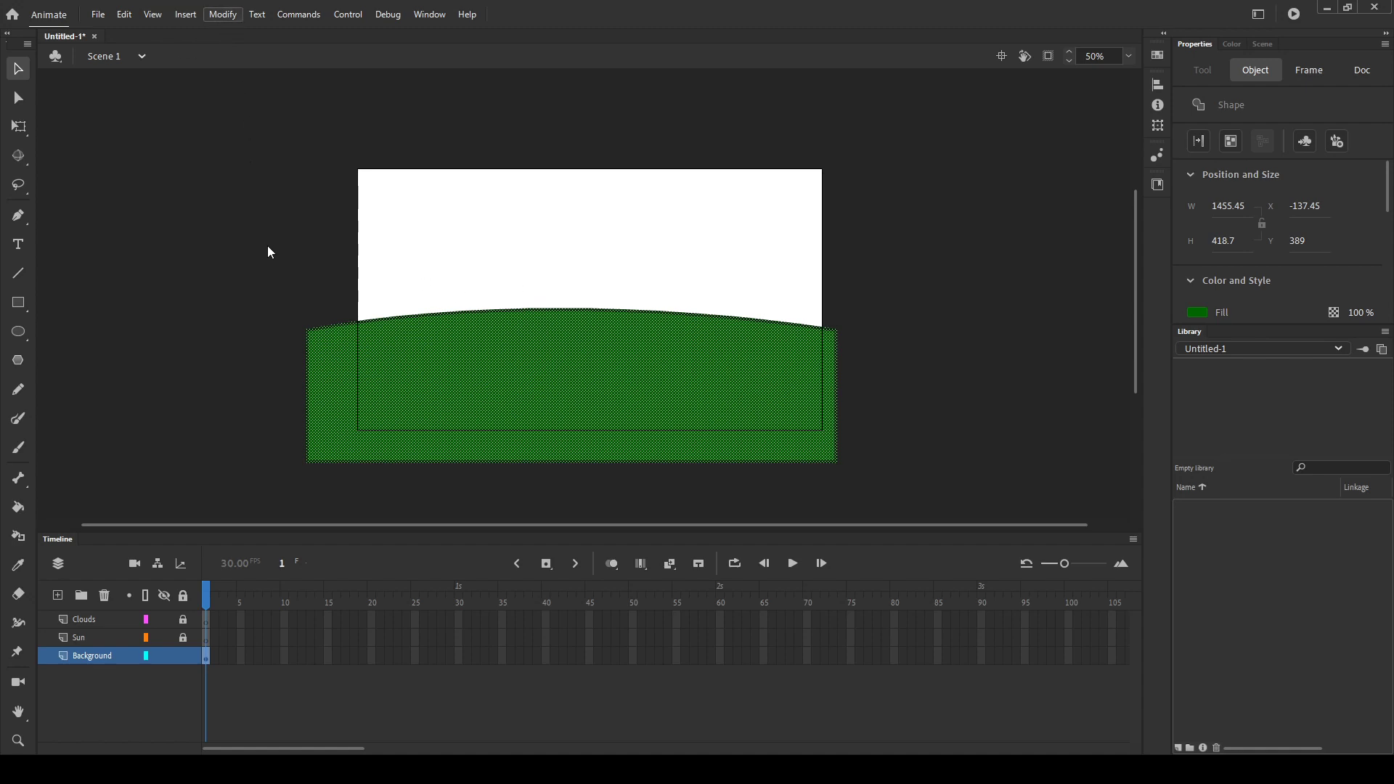
{"action": "key", "text": "ctrl+g"}
{"action": "left_click", "coordinate": [516, 254]}
{"action": "left_click", "coordinate": [477, 335]}
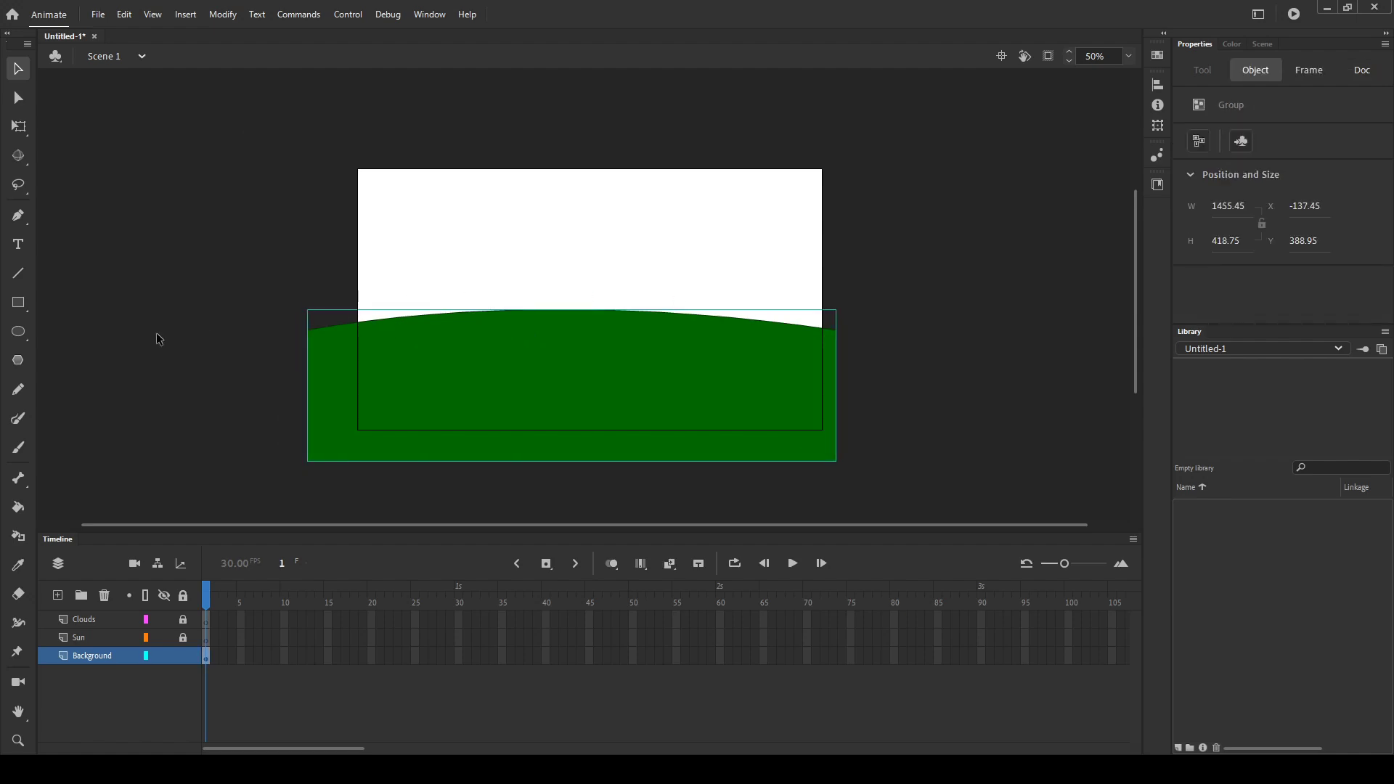
{"action": "left_click_drag", "start_coordinate": [560, 386], "coordinate": [602, 401]}
{"action": "left_click", "coordinate": [581, 233]}
{"action": "left_click_drag", "start_coordinate": [599, 399], "coordinate": [491, 326]}
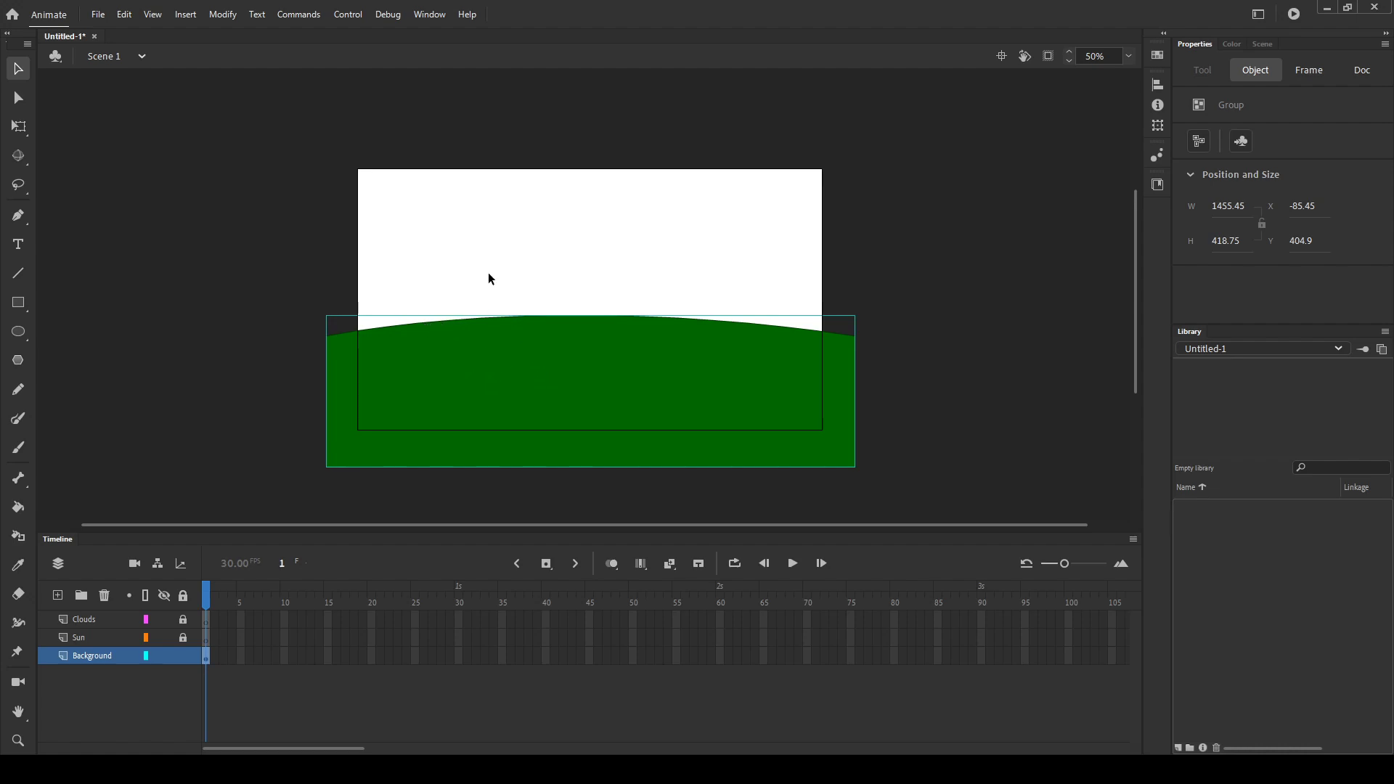
Step: Draw a blue rectangle without a stroke, about 1448 by 546, from above the stage down past the hill's crest
{"action": "left_click", "coordinate": [18, 303]}
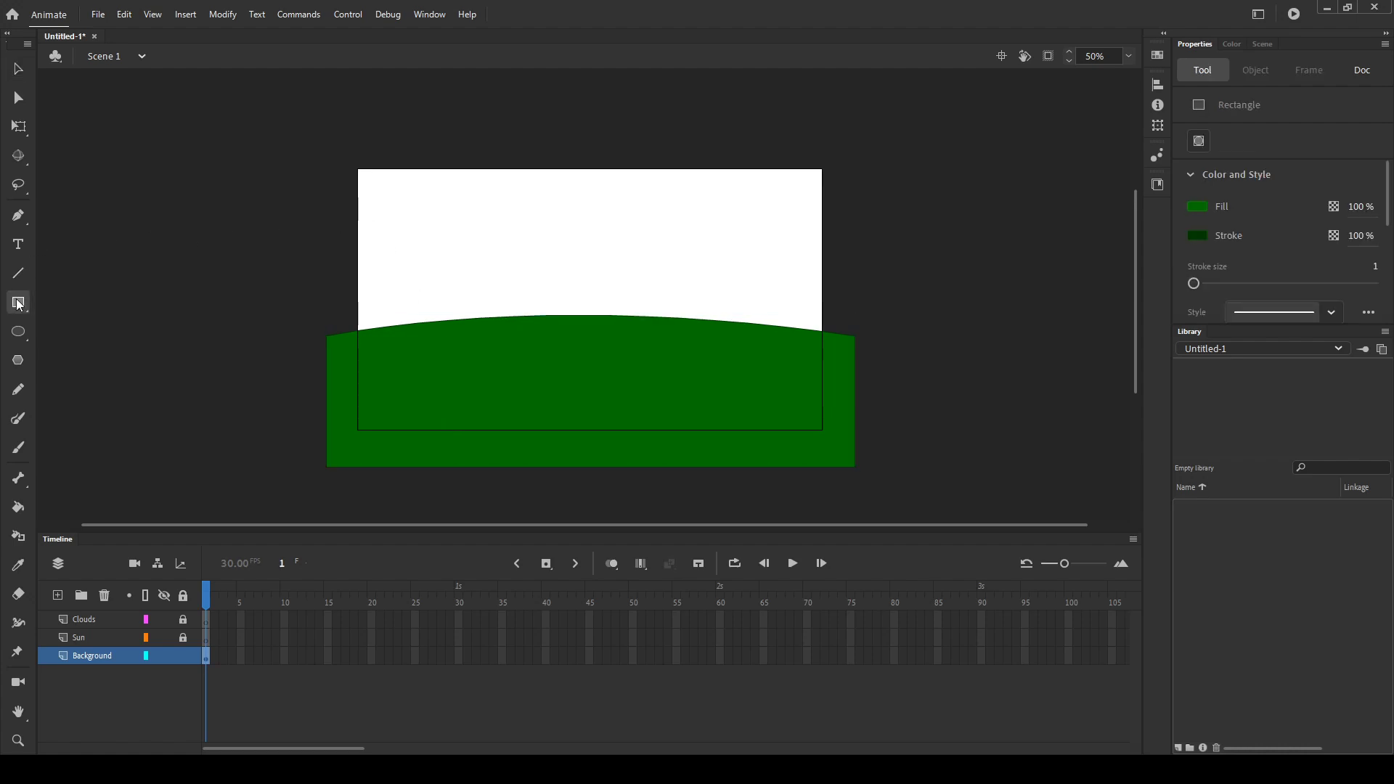
{"action": "left_click", "coordinate": [1198, 207]}
{"action": "left_click", "coordinate": [1022, 295]}
{"action": "left_click", "coordinate": [1162, 251]}
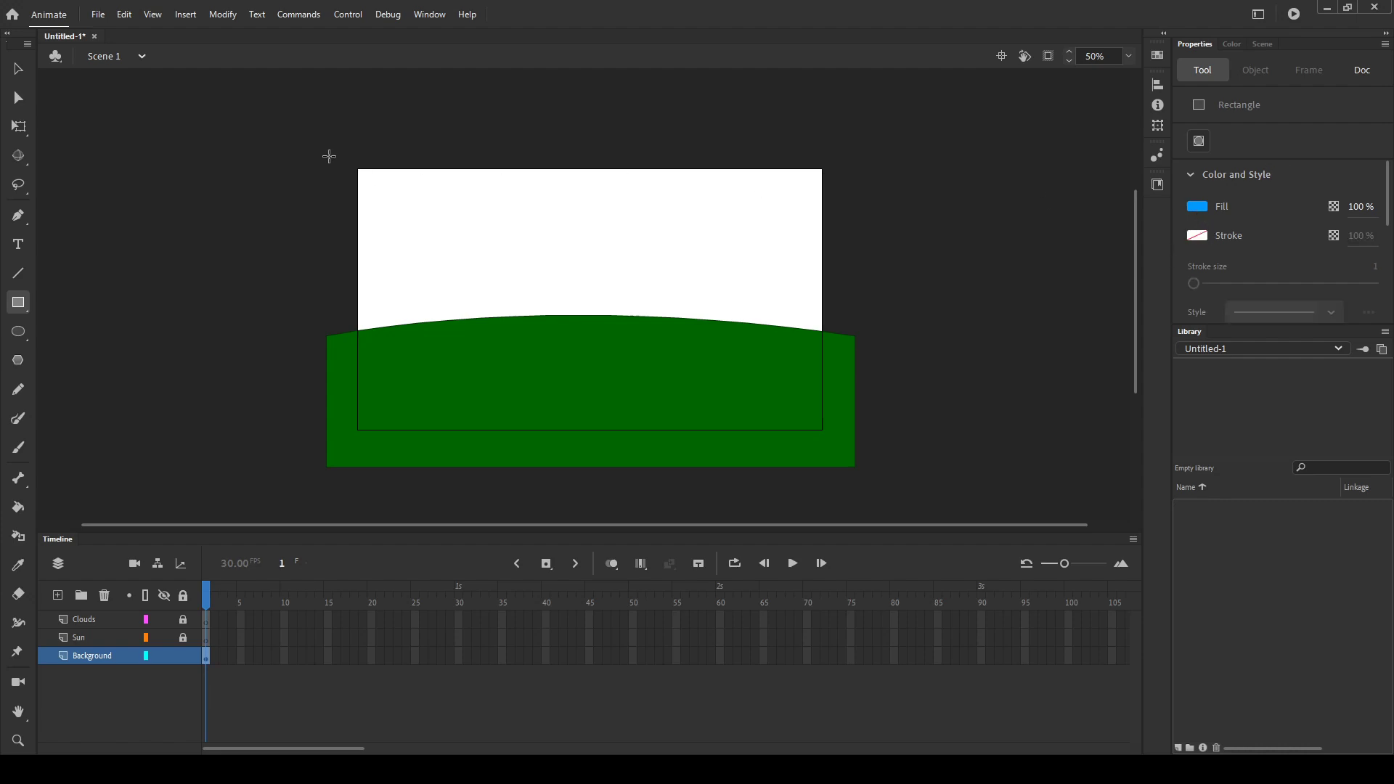
{"action": "mouse_move", "coordinate": [328, 154]}
{"action": "left_mouse_down"}
{"action": "mouse_move", "coordinate": [737, 324]}
{"action": "mouse_move", "coordinate": [854, 352]}
{"action": "left_mouse_up"}
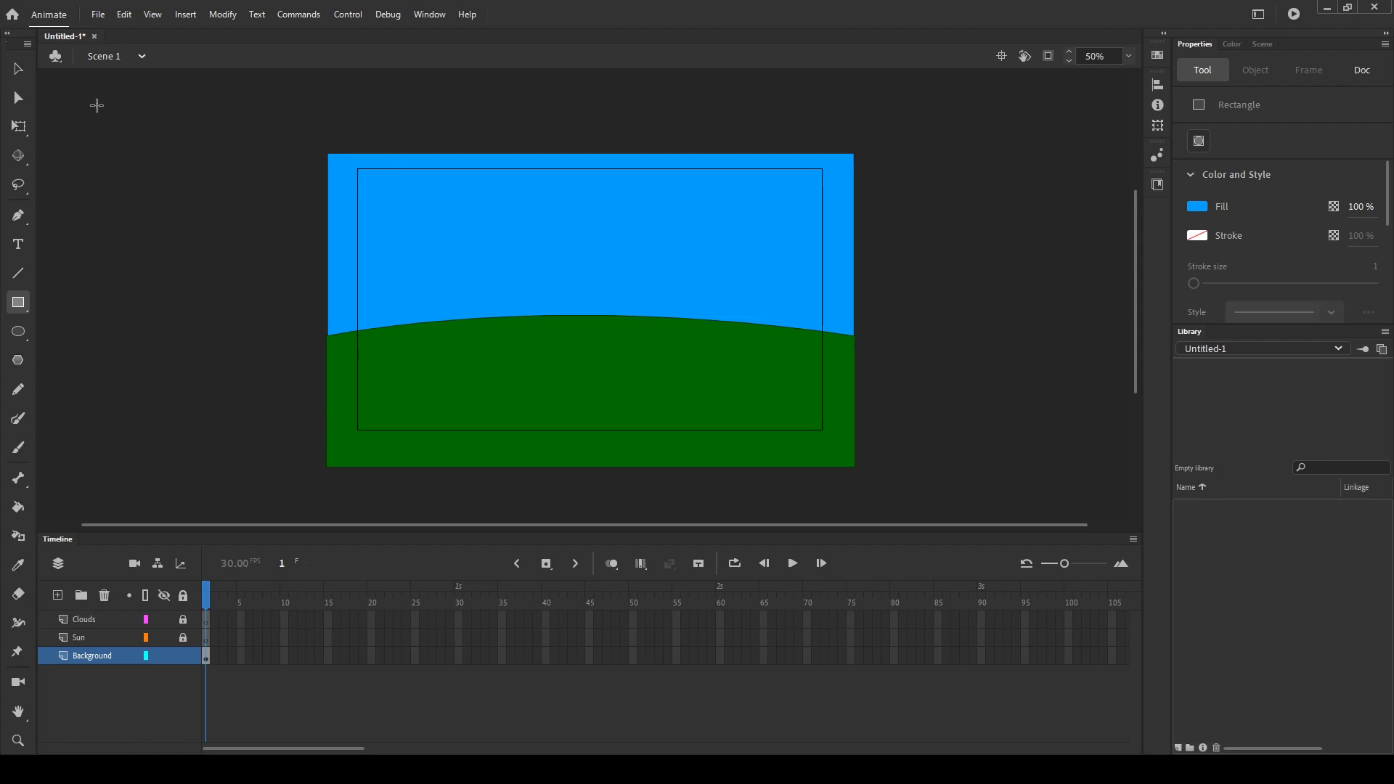
Step: Group the blue sky rectangle and send it backward behind the green hill
{"action": "left_click", "coordinate": [18, 70]}
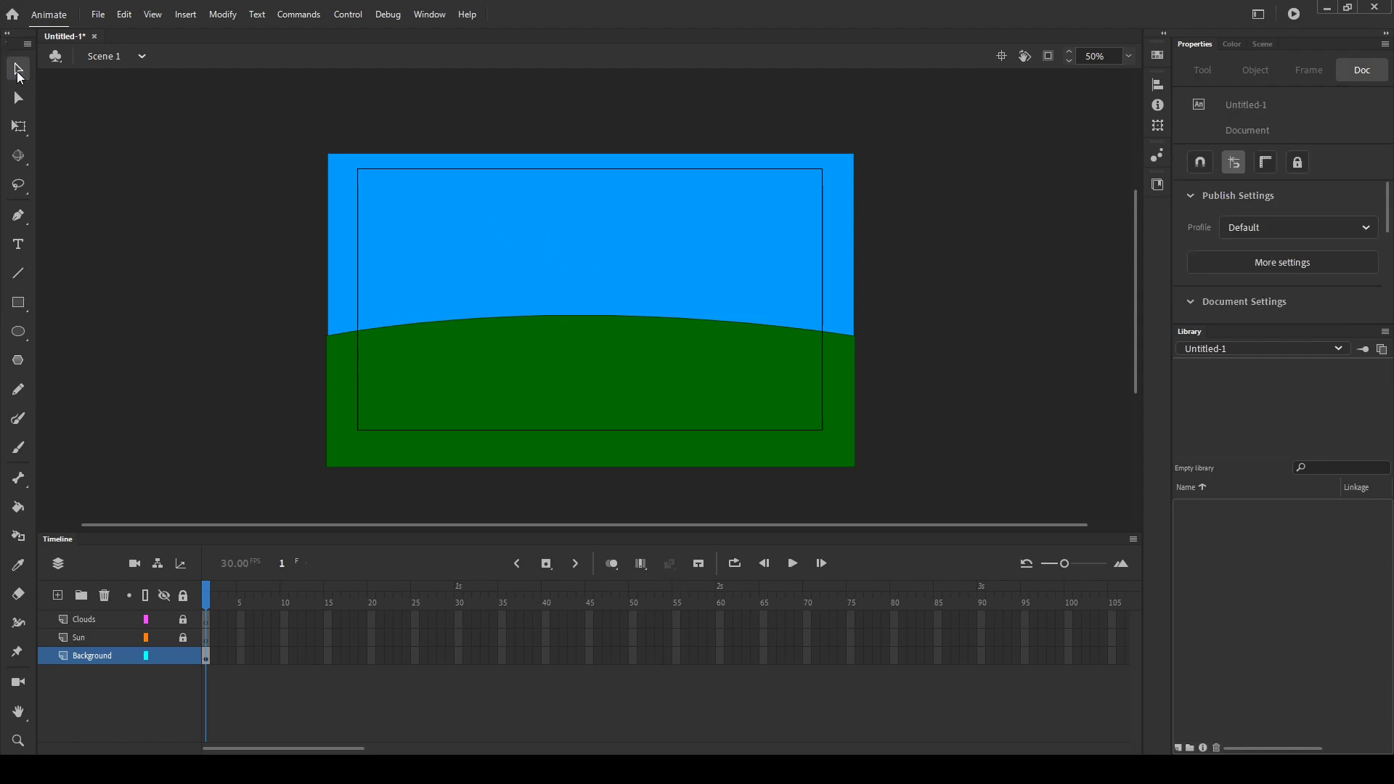
{"action": "left_click", "coordinate": [486, 231]}
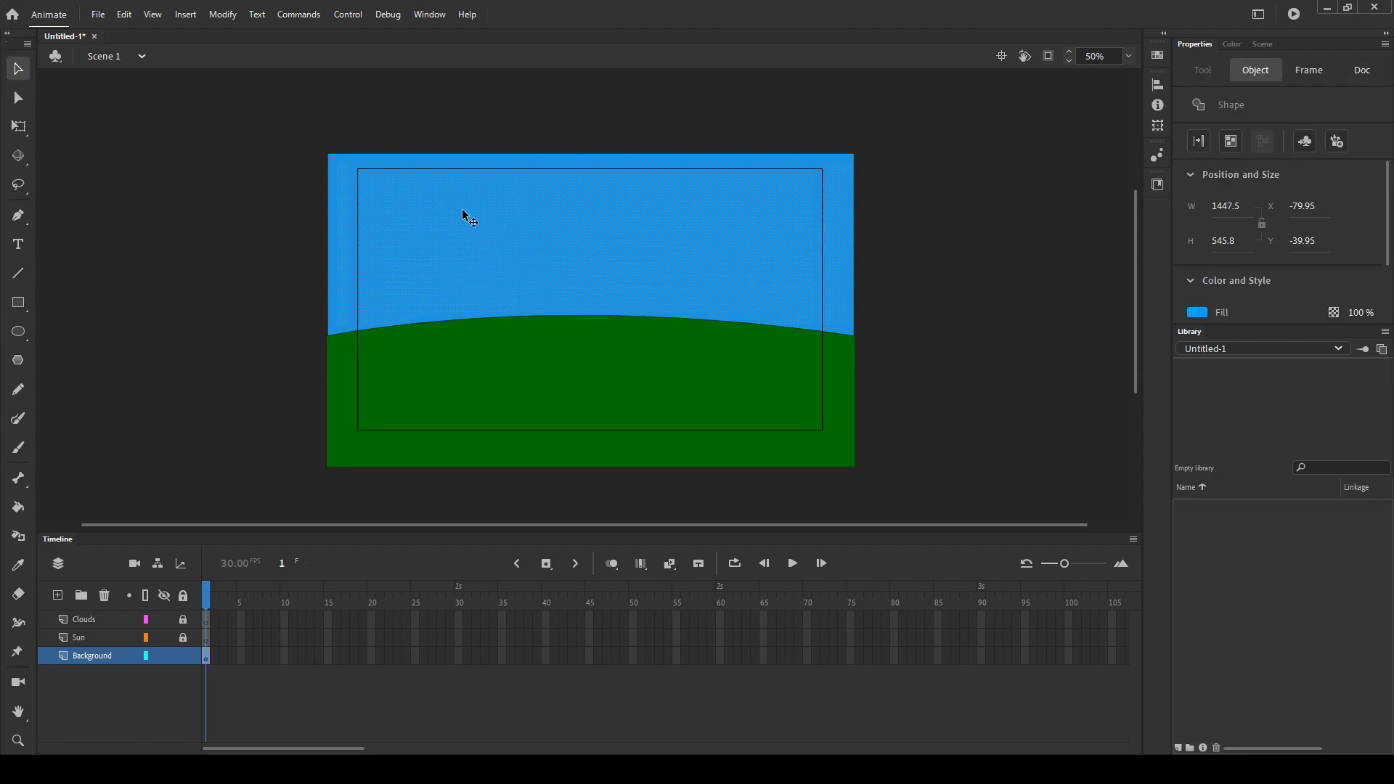
{"action": "key", "text": "ctrl+g"}
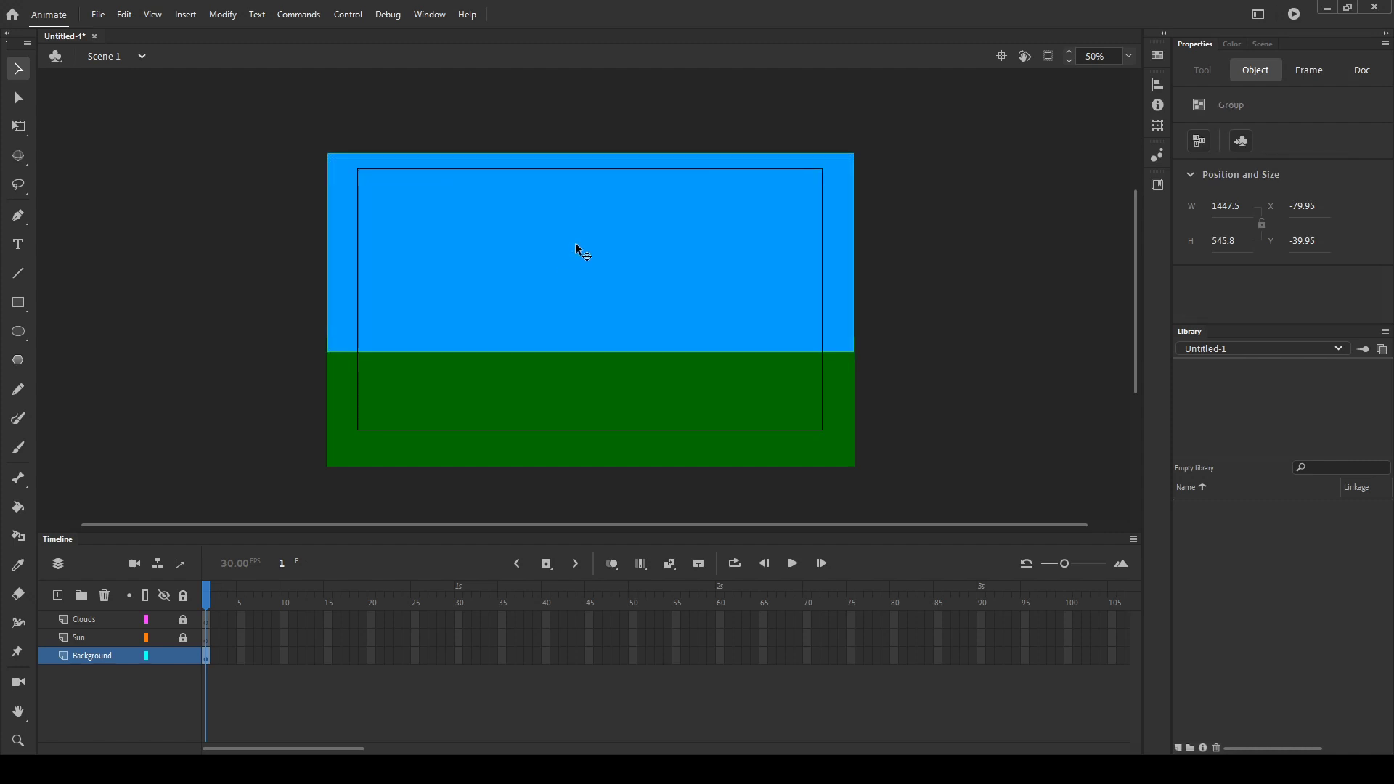
{"action": "left_click", "coordinate": [592, 379]}
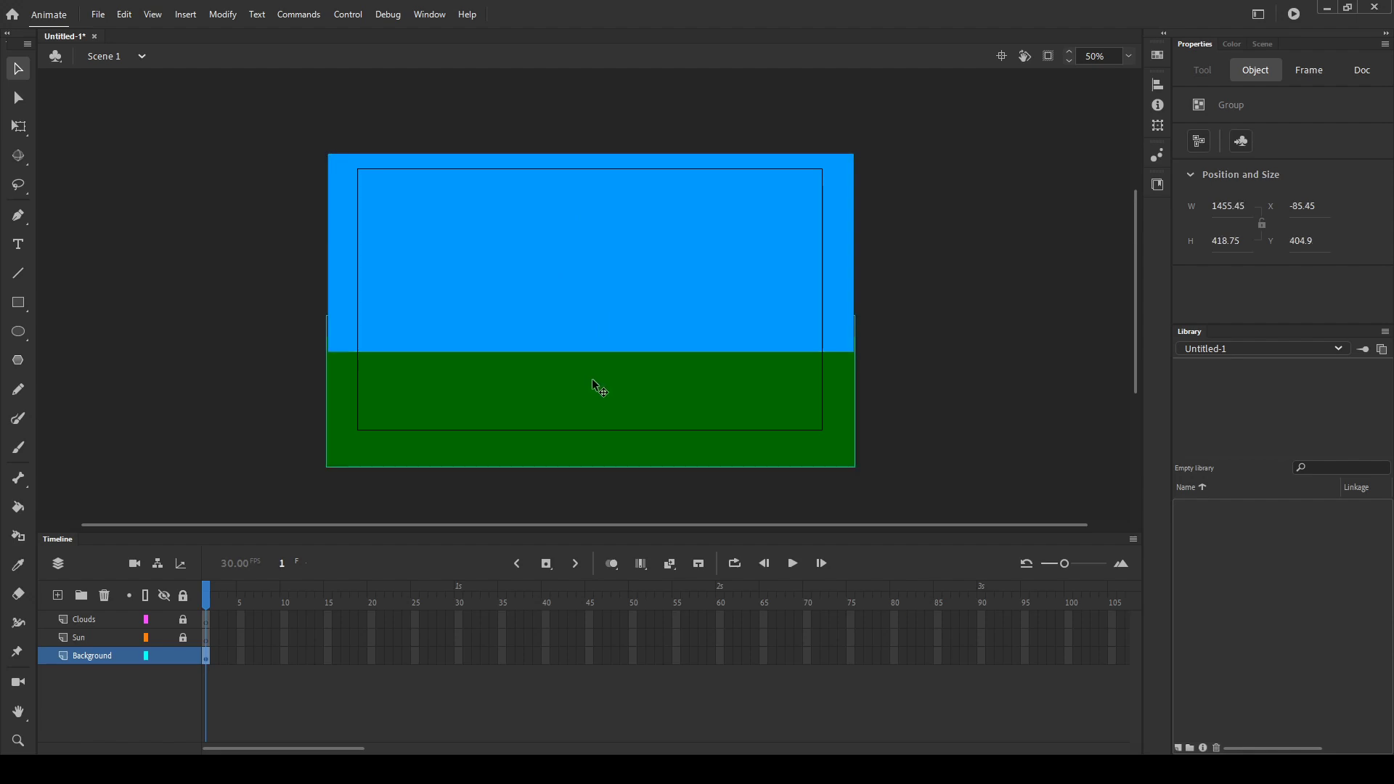
{"action": "left_click", "coordinate": [582, 216]}
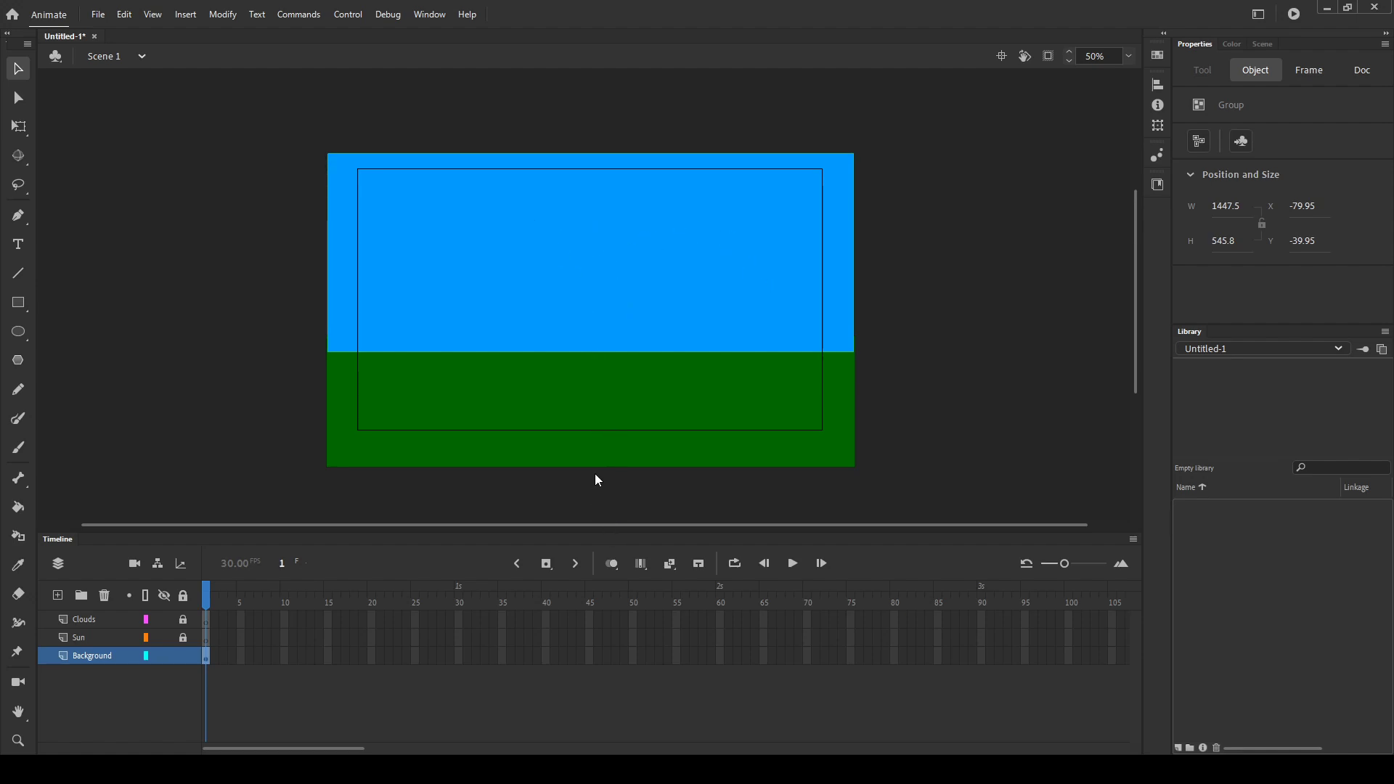
{"action": "key", "text": "ctrl+Down"}
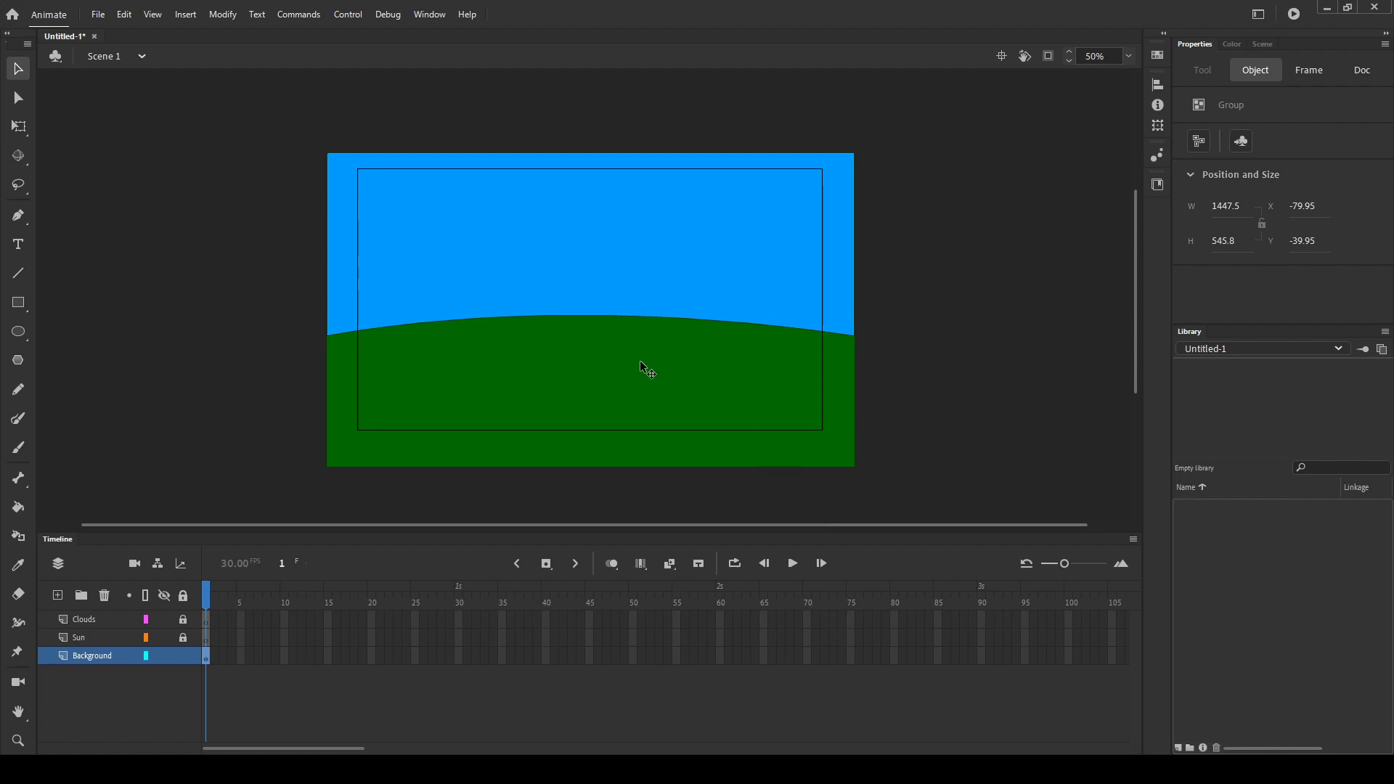
Step: Move the grouped green hill slightly down to about X -88, Y 423, keeping the sky group in place
{"action": "left_click", "coordinate": [576, 328]}
{"action": "left_click", "coordinate": [547, 274]}
{"action": "left_click", "coordinate": [559, 363]}
{"action": "left_click", "coordinate": [587, 240]}
{"action": "left_click", "coordinate": [609, 334]}
{"action": "left_click", "coordinate": [596, 268]}
{"action": "mouse_move", "coordinate": [556, 364]}
{"action": "left_mouse_down"}
{"action": "mouse_move", "coordinate": [553, 389]}
{"action": "mouse_move", "coordinate": [553, 371]}
{"action": "left_mouse_up"}
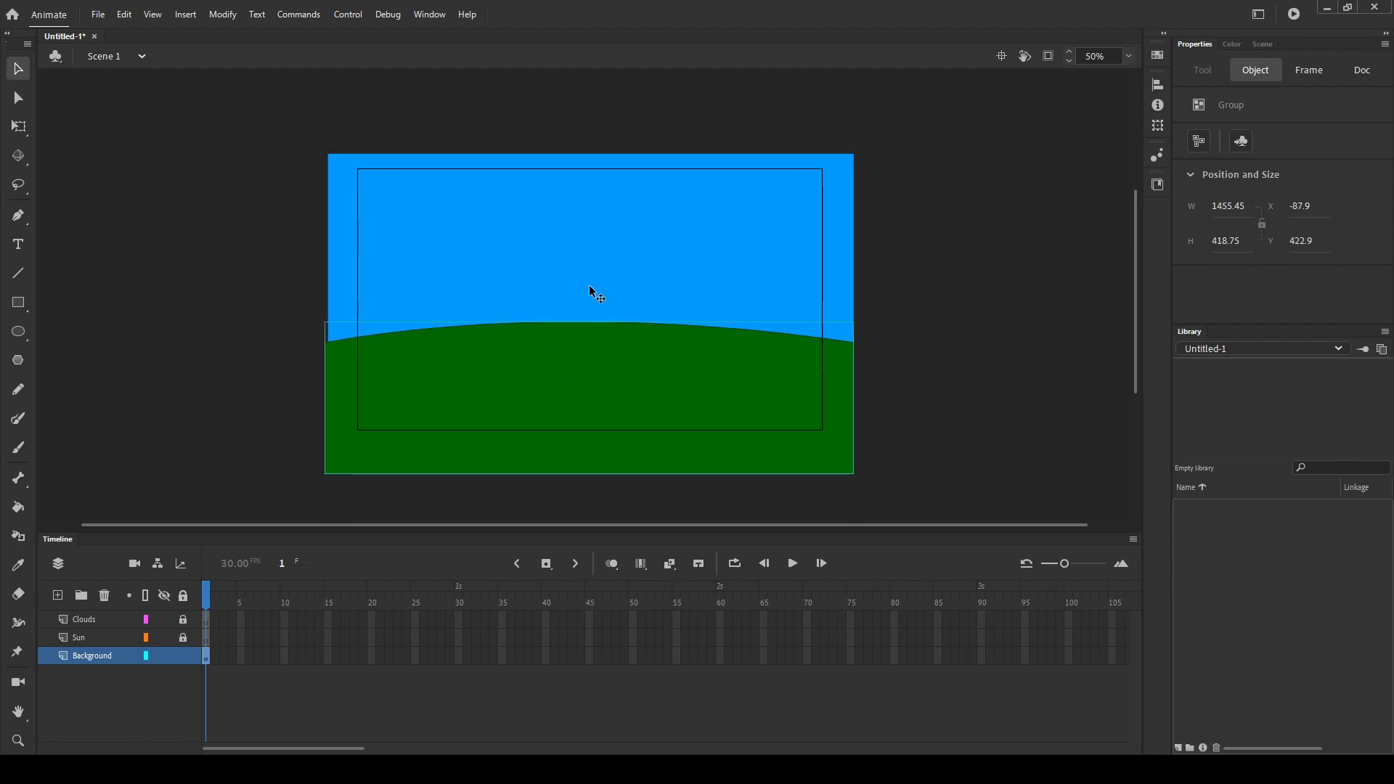
{"action": "left_click", "coordinate": [558, 259]}
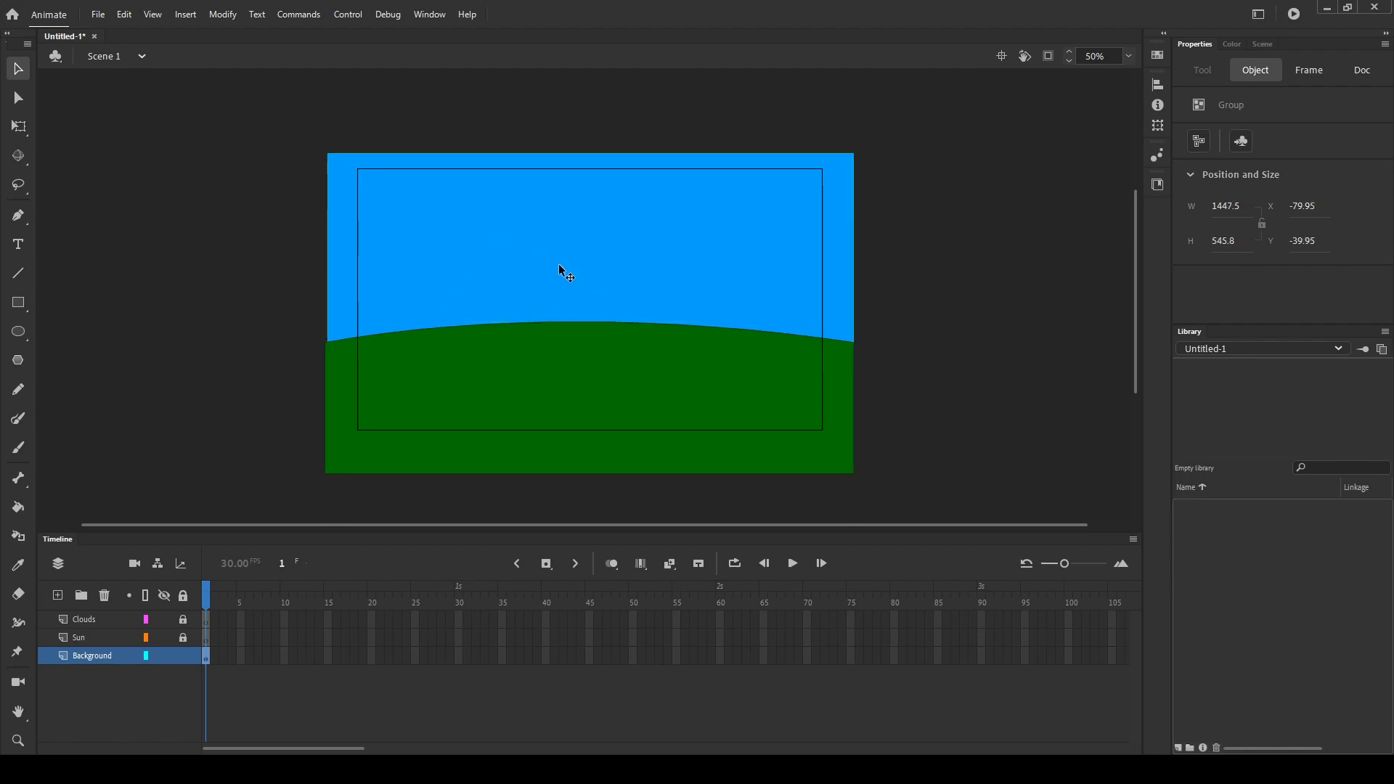
{"action": "left_click", "coordinate": [191, 663]}
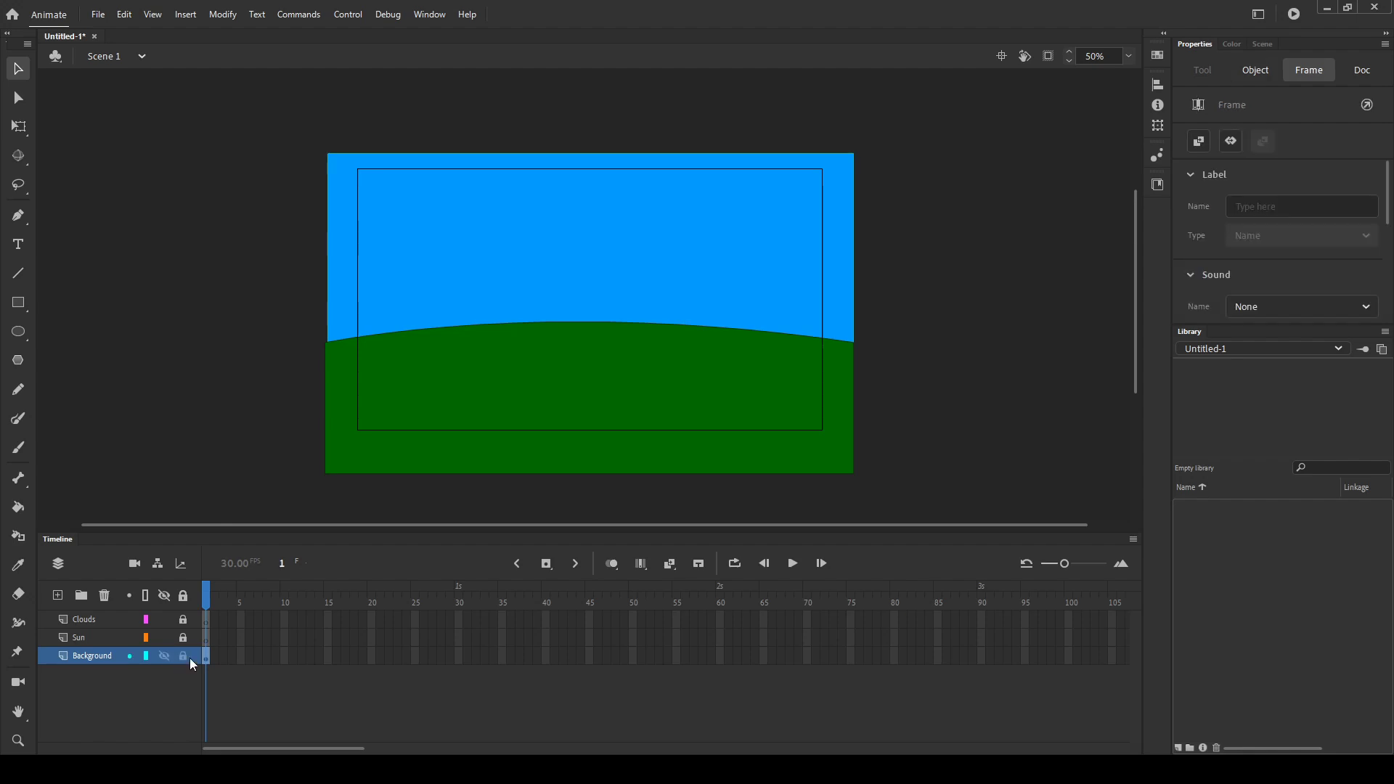
Step: Lock the Background layer and draw an orange circle with a red stroke, about 410 by 410, on the Sun layer
{"action": "left_click", "coordinate": [183, 656]}
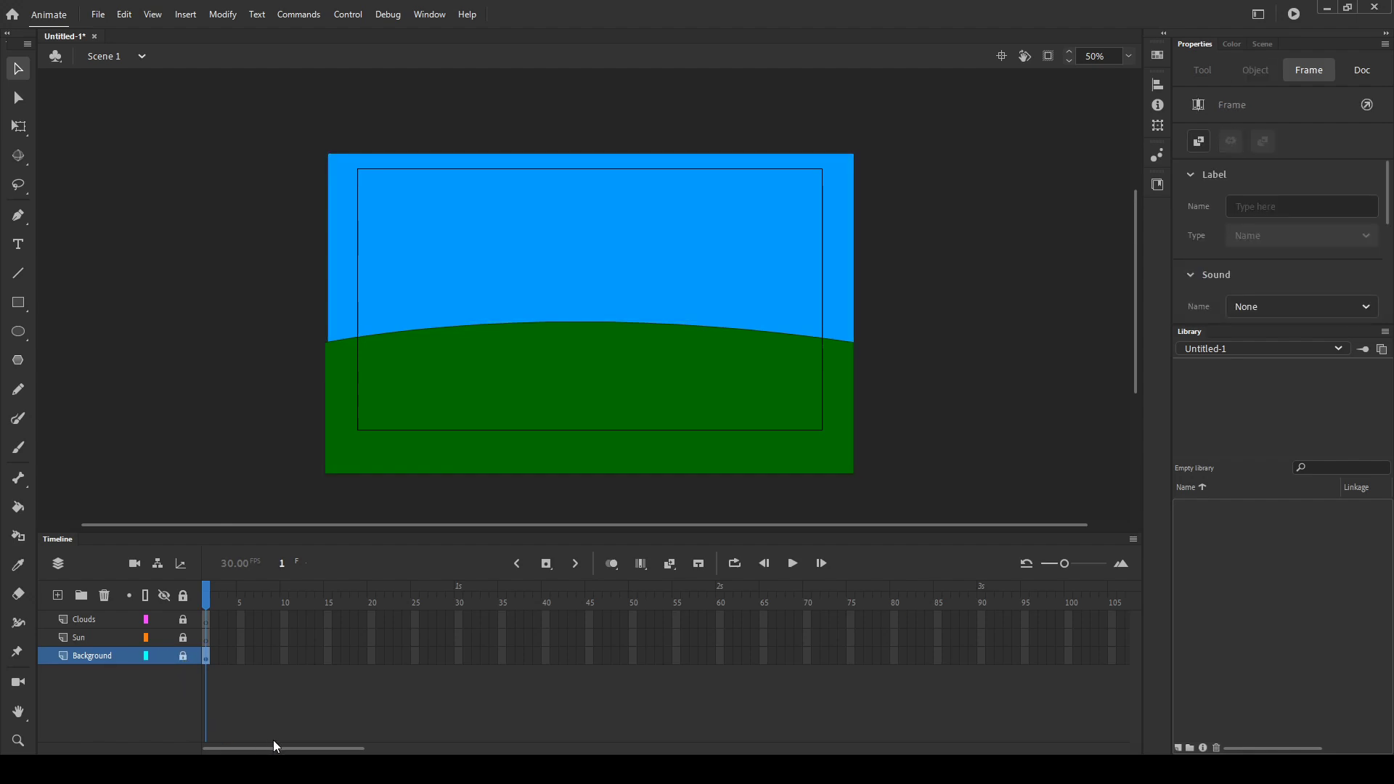
{"action": "left_click", "coordinate": [207, 644]}
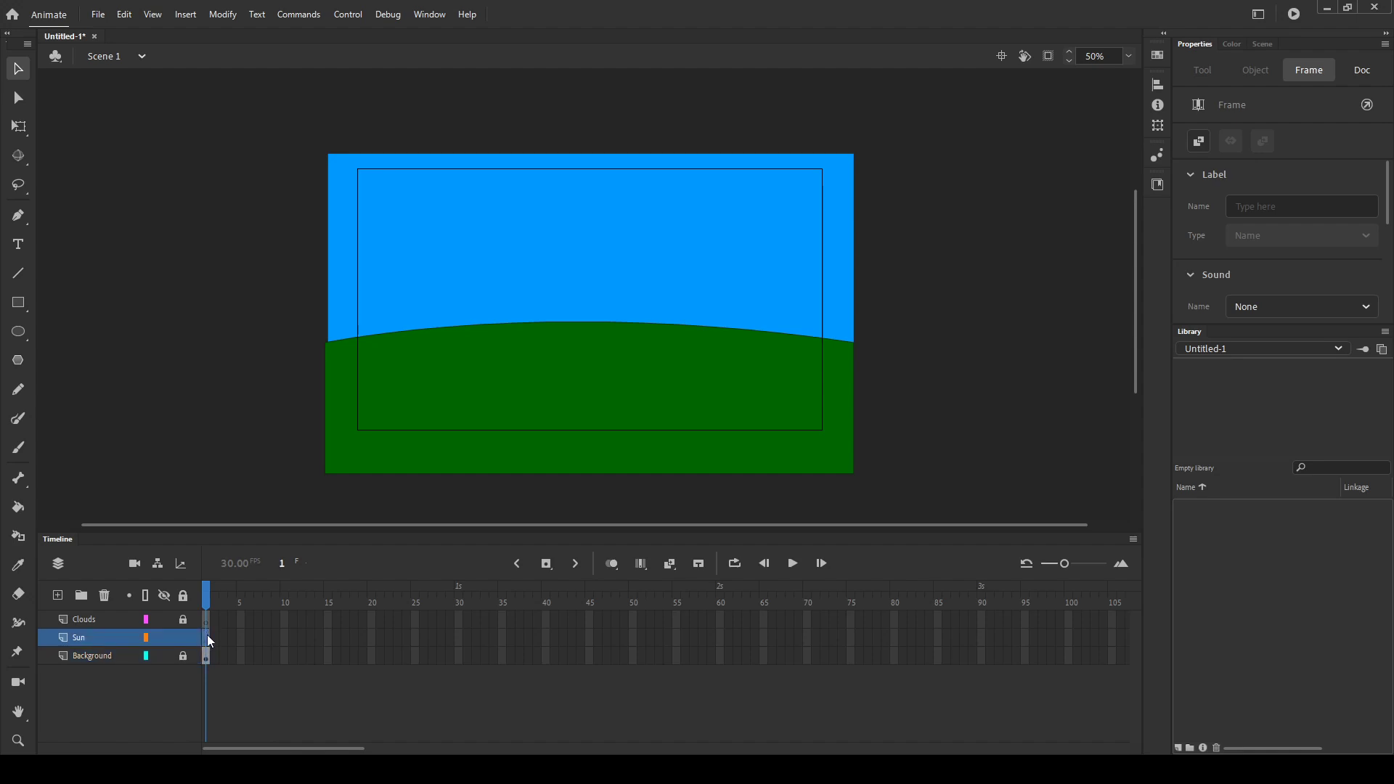
{"action": "left_click", "coordinate": [20, 331]}
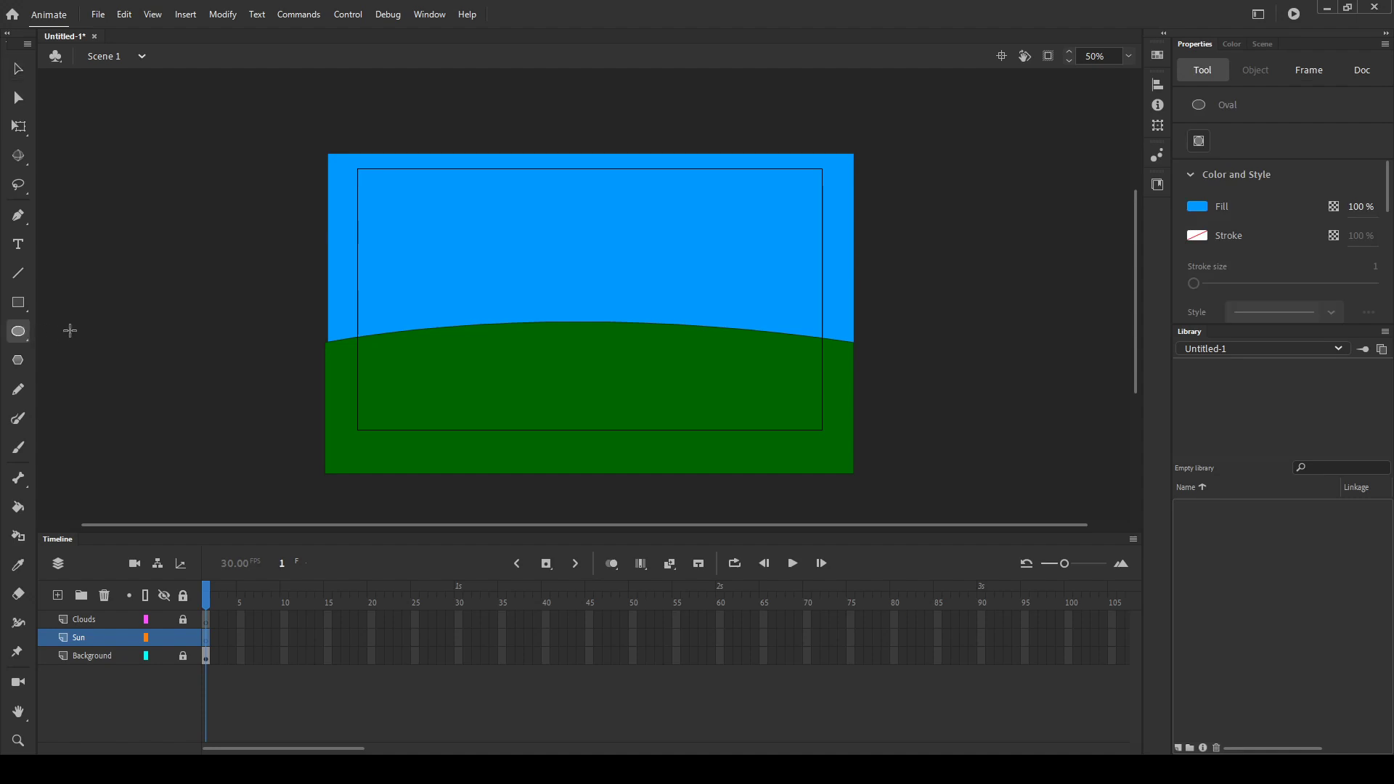
{"action": "left_click_drag", "start_coordinate": [1207, 205], "coordinate": [1129, 304]}
{"action": "mouse_move", "coordinate": [1204, 240]}
{"action": "left_mouse_down"}
{"action": "mouse_move", "coordinate": [1148, 283]}
{"action": "mouse_move", "coordinate": [1128, 338]}
{"action": "mouse_move", "coordinate": [1110, 335]}
{"action": "left_mouse_up"}
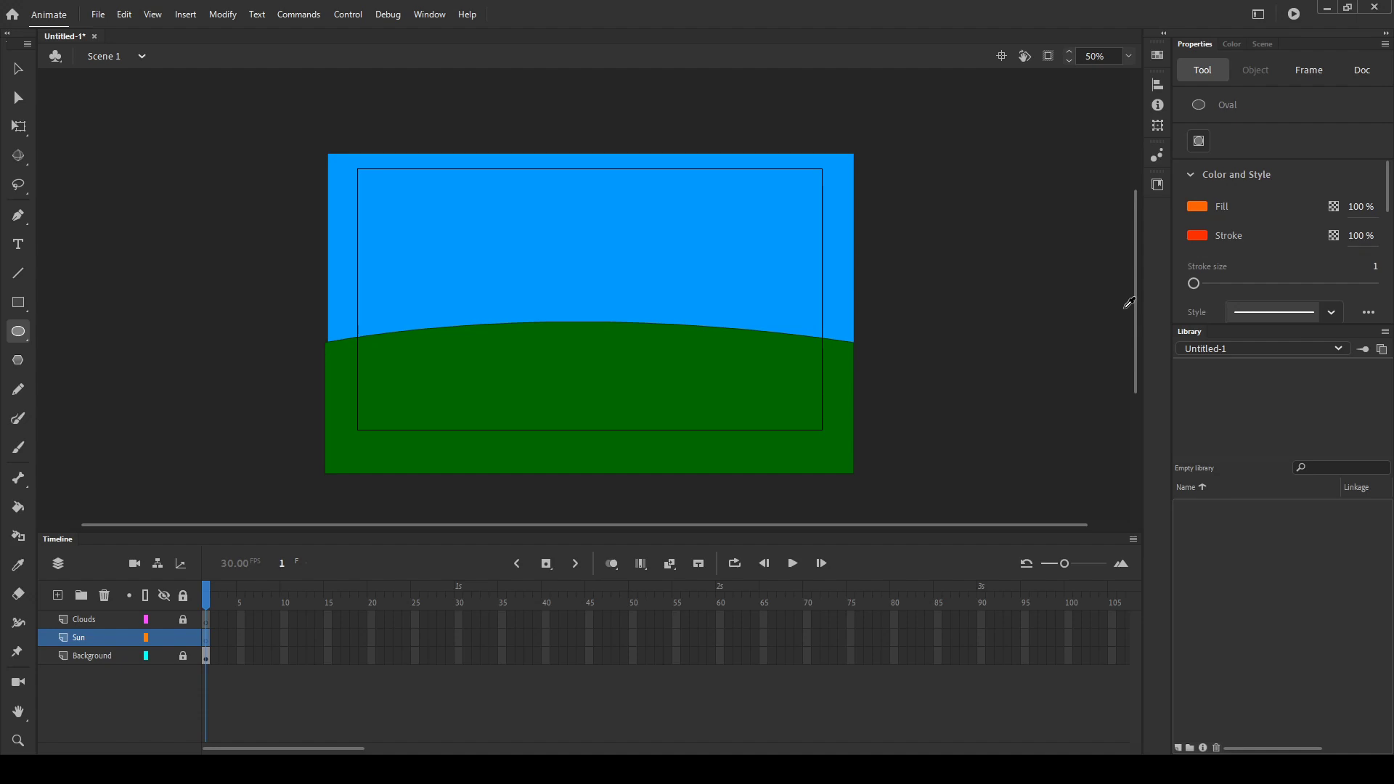
{"action": "left_click_drag", "start_coordinate": [434, 215], "coordinate": [583, 299]}
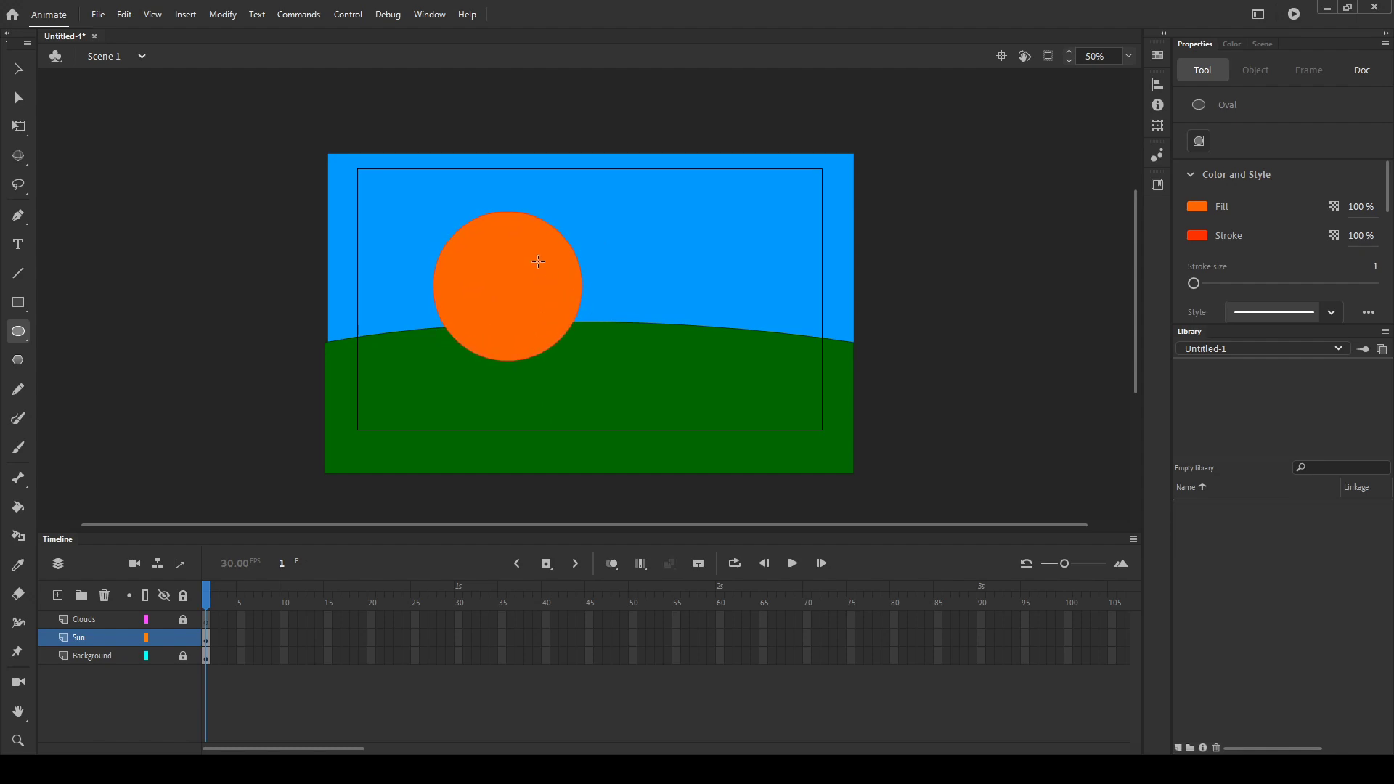
Step: Move the sun circle together with its stroke to about X 190, Y 48 and group it
{"action": "left_click", "coordinate": [21, 73]}
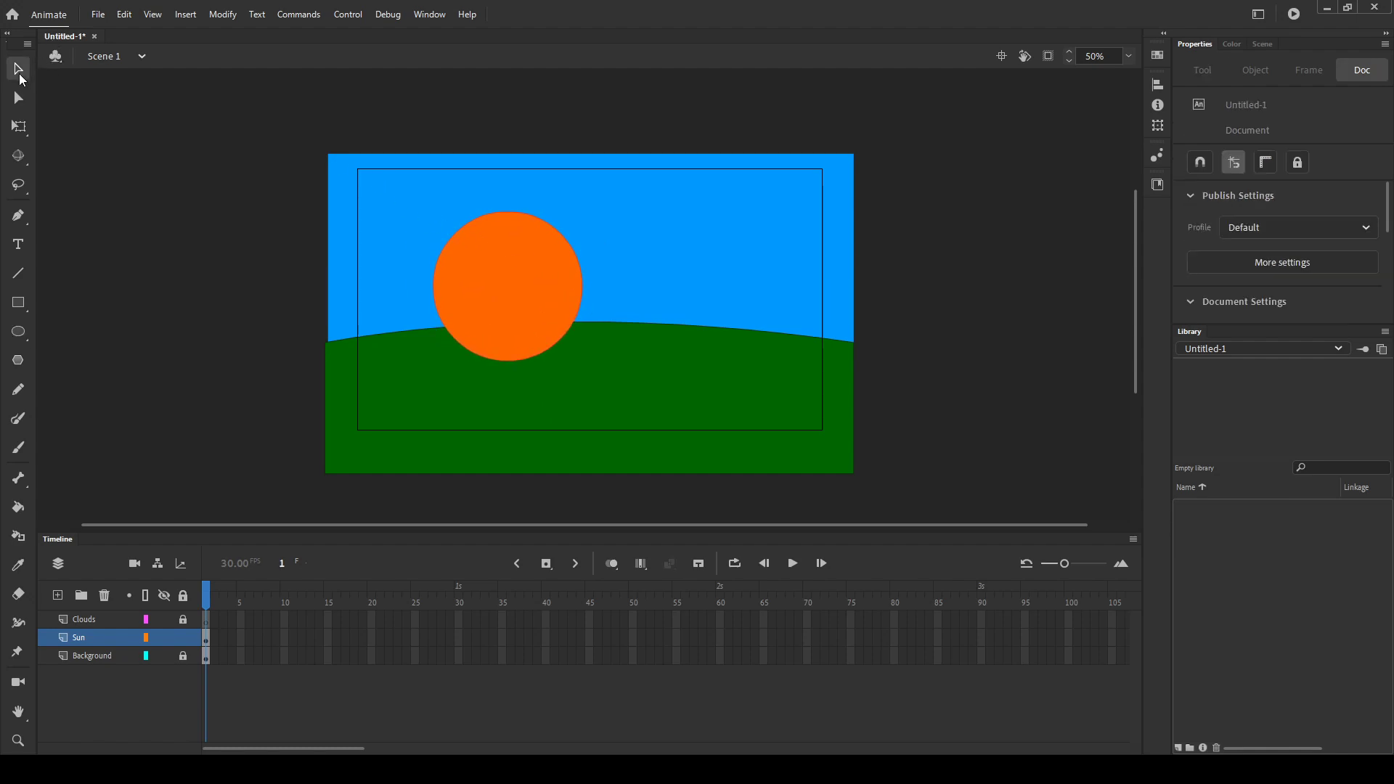
{"action": "left_click", "coordinate": [514, 275]}
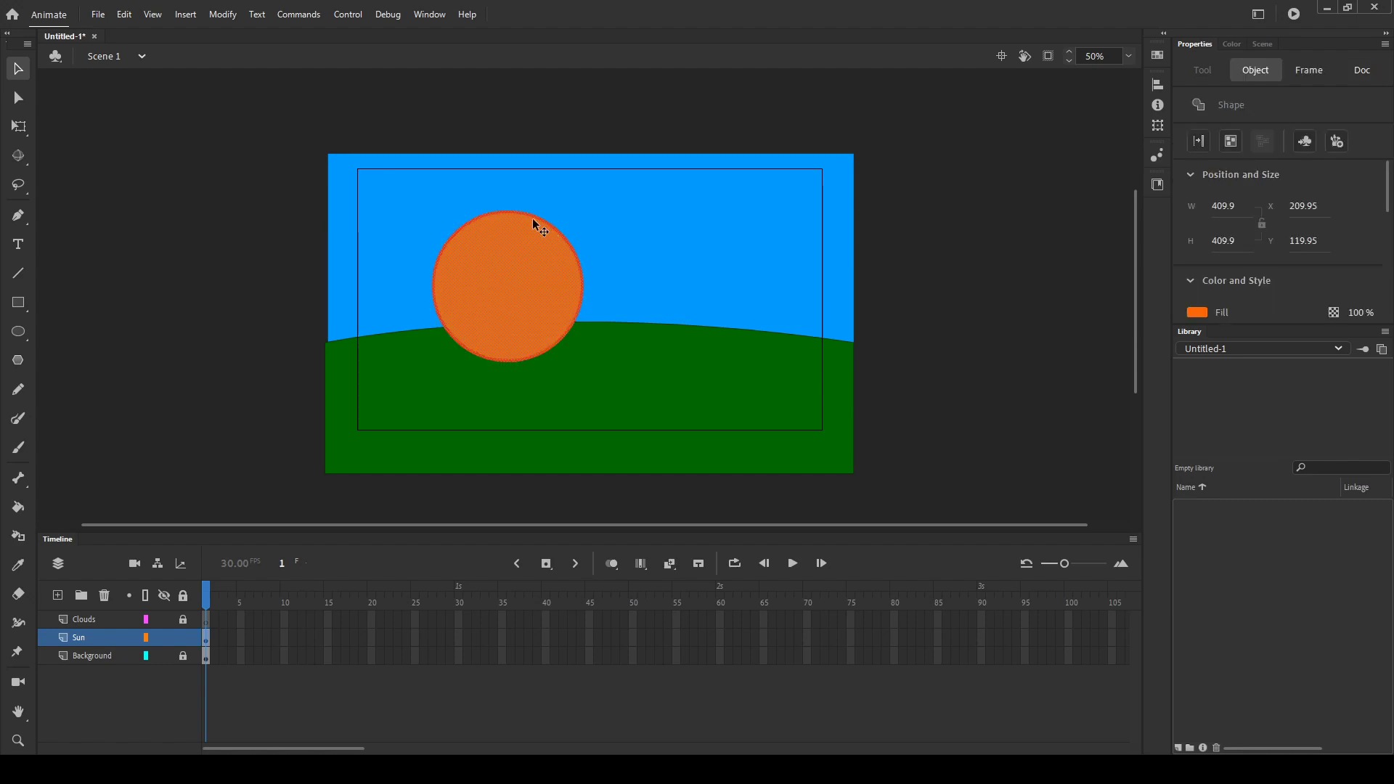
{"action": "mouse_move", "coordinate": [517, 301]}
{"action": "left_mouse_down"}
{"action": "mouse_move", "coordinate": [536, 271]}
{"action": "mouse_move", "coordinate": [470, 274]}
{"action": "mouse_move", "coordinate": [511, 260]}
{"action": "mouse_move", "coordinate": [512, 271]}
{"action": "left_mouse_up"}
{"action": "key", "text": "ctrl+g"}
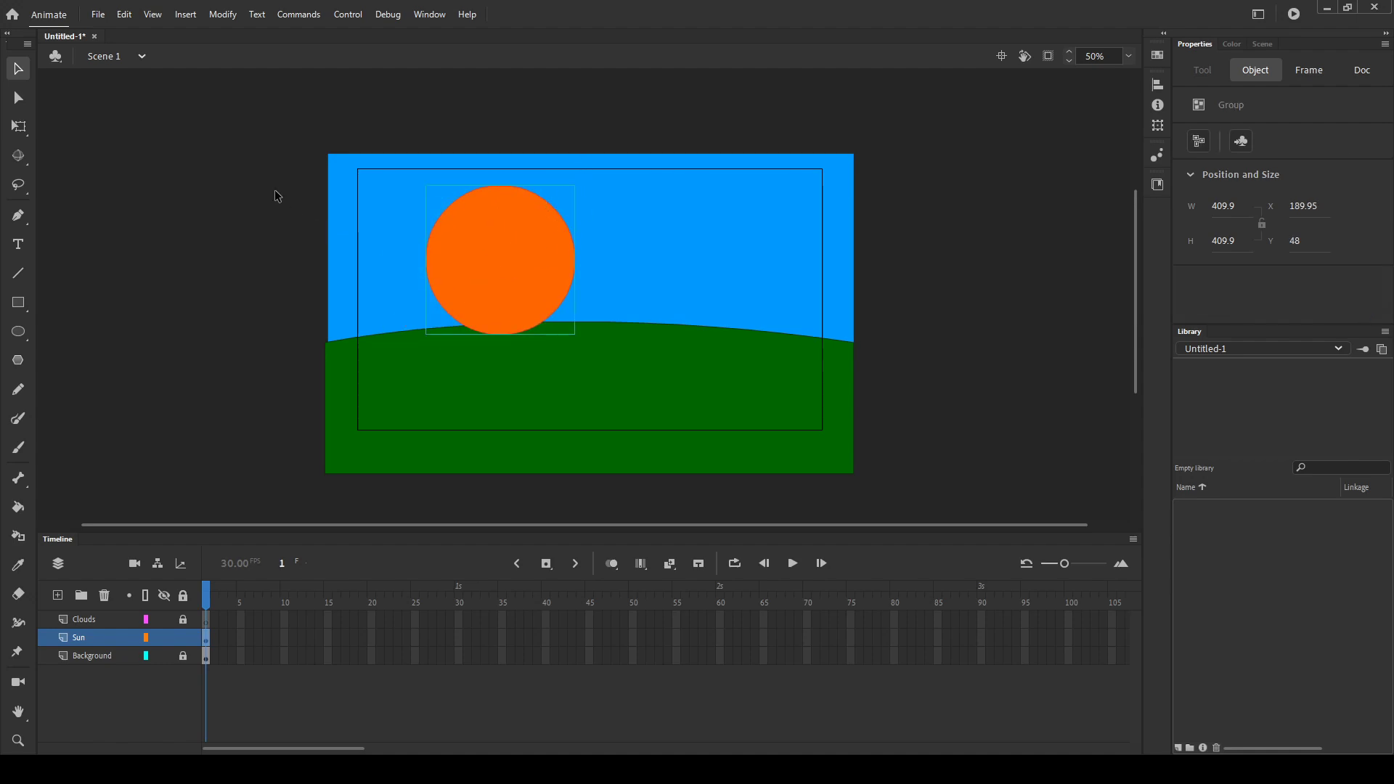
Step: Scale the sun group down to roughly half its size and move it into the sky's upper left corner
{"action": "left_click", "coordinate": [19, 128]}
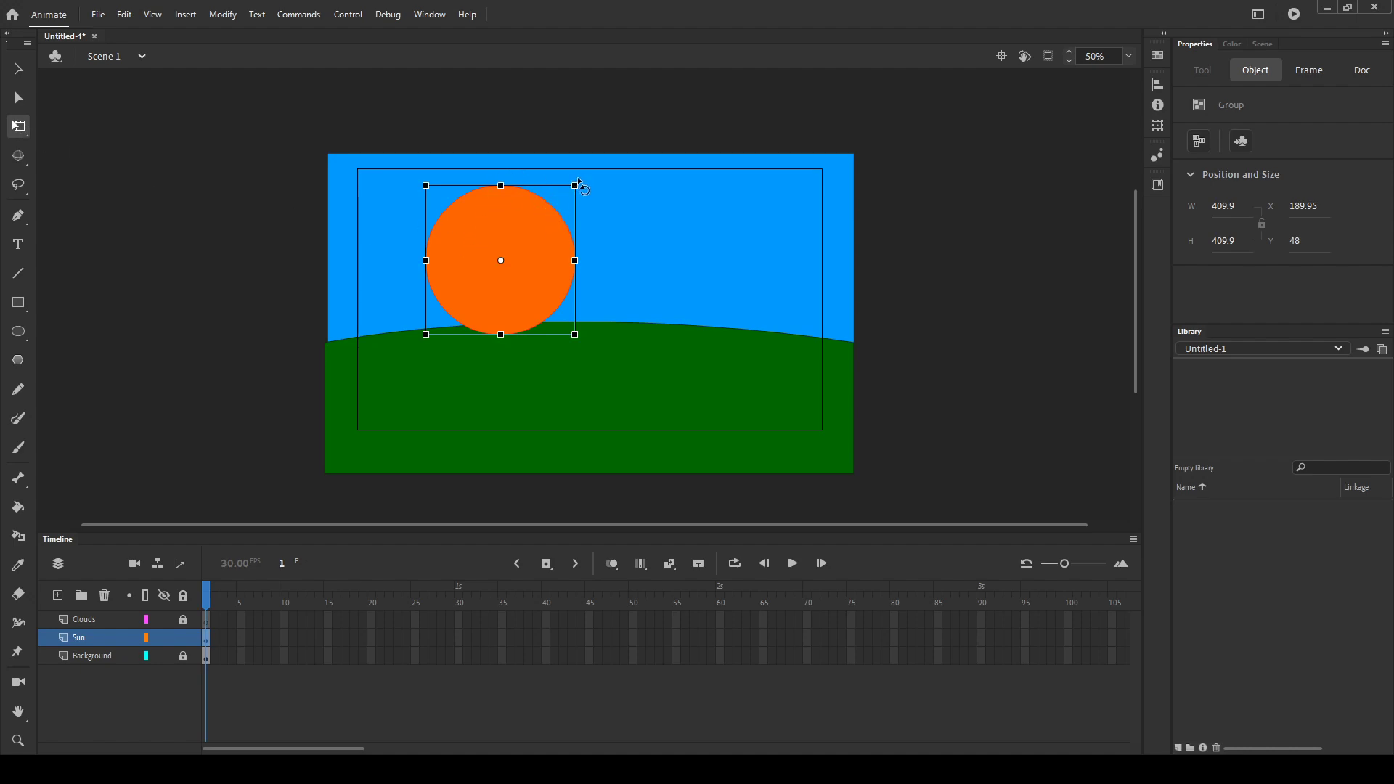
{"action": "left_click_drag", "start_coordinate": [578, 186], "coordinate": [542, 221]}
{"action": "left_click_drag", "start_coordinate": [528, 281], "coordinate": [400, 223]}
{"action": "left_click", "coordinate": [302, 223]}
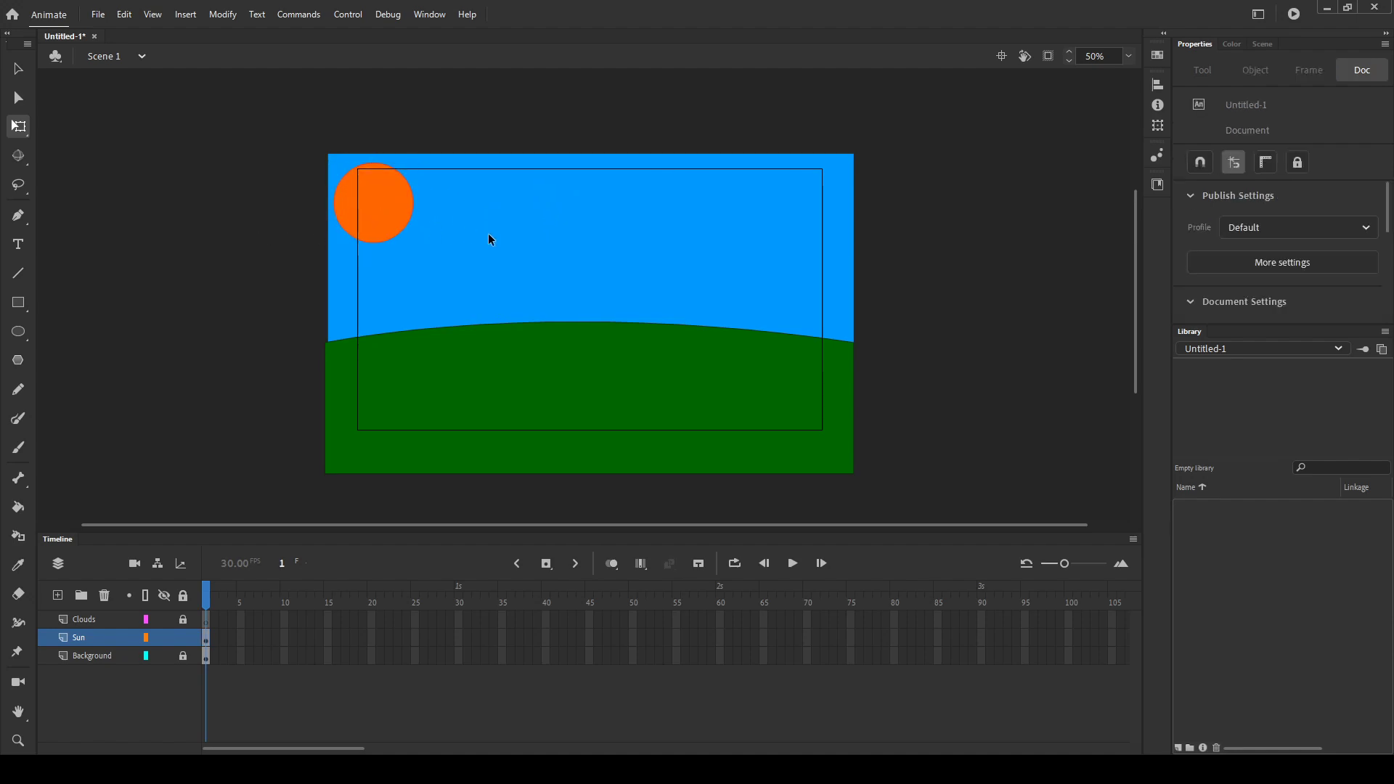
Step: Activate the first frame of the Clouds layer with the Sun layer locked, ready for drawing with the Oval tool
{"action": "left_click", "coordinate": [207, 621]}
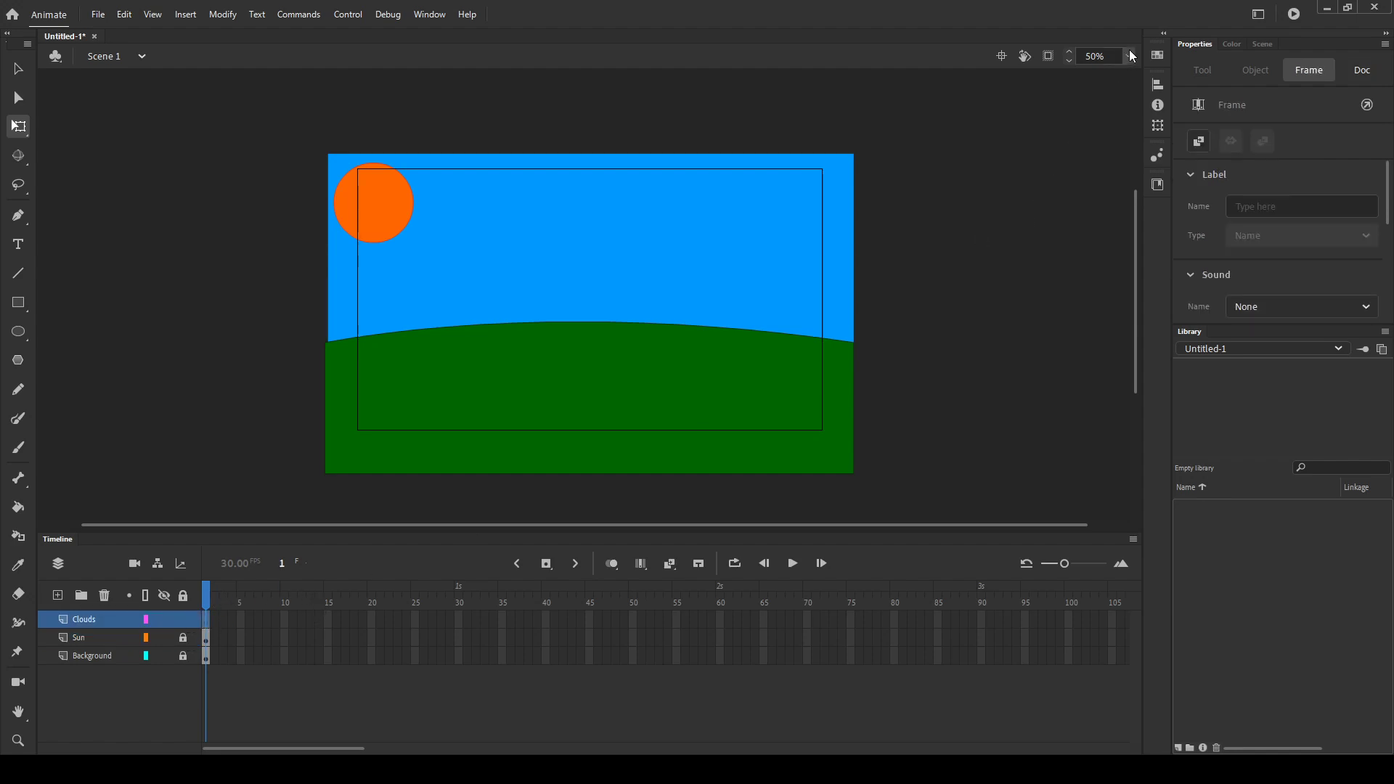
{"action": "left_click", "coordinate": [1150, 164]}
{"action": "scroll", "coordinate": [668, 184], "scroll_direction": "up", "scroll_amount": 2}
{"action": "scroll", "coordinate": [664, 193], "scroll_direction": "down", "scroll_amount": 1}
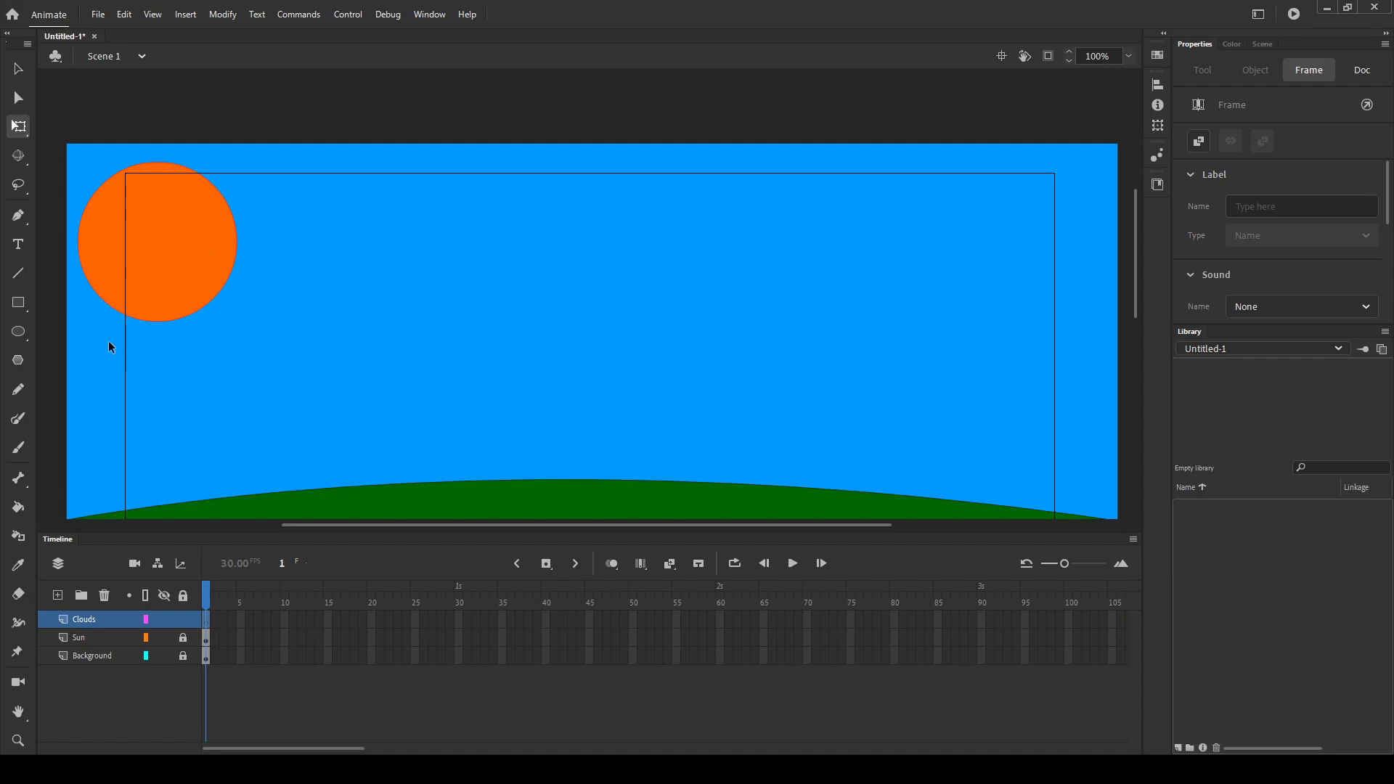
{"action": "left_click", "coordinate": [18, 333]}
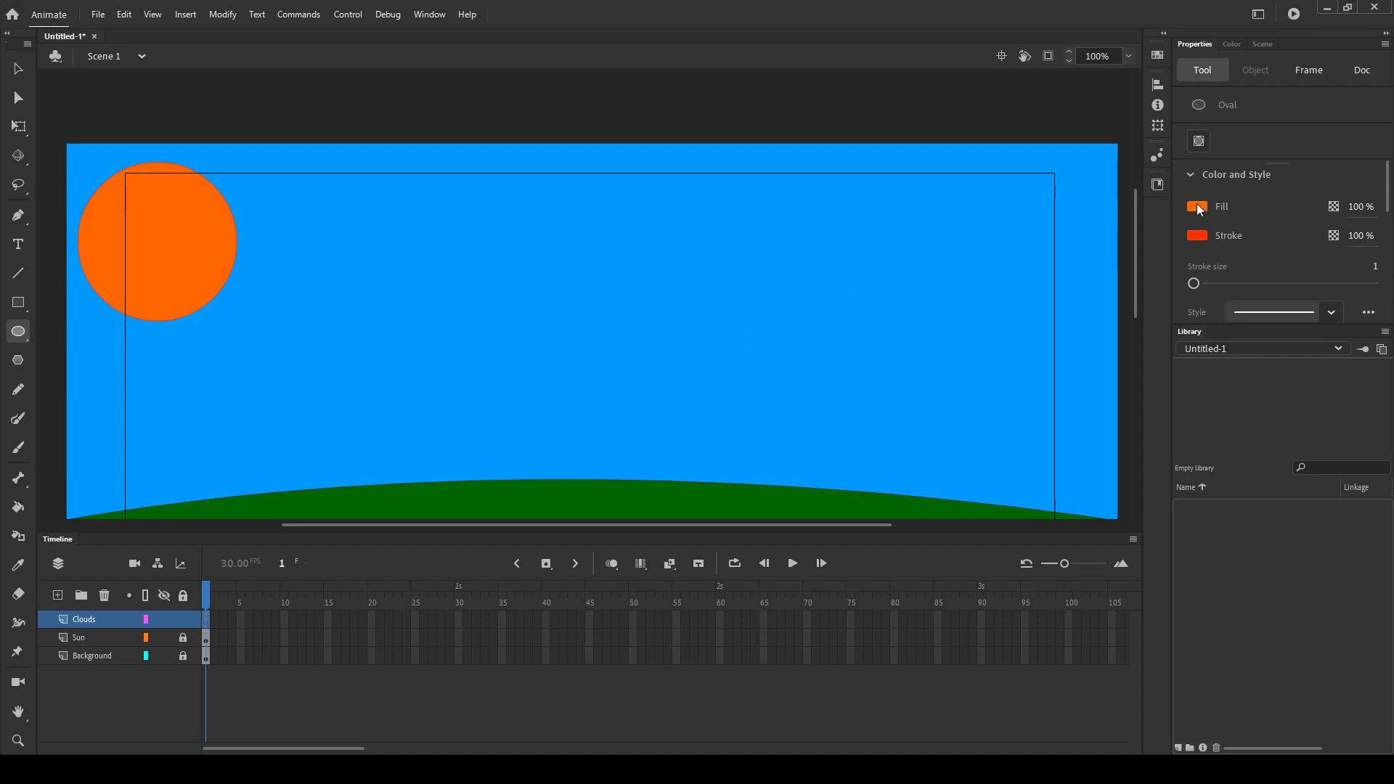
{"action": "left_click", "coordinate": [1204, 234]}
{"action": "left_click", "coordinate": [977, 295]}
{"action": "left_click", "coordinate": [1204, 239]}
{"action": "left_click", "coordinate": [985, 251]}
{"action": "left_click_drag", "start_coordinate": [466, 273], "coordinate": [548, 355]}
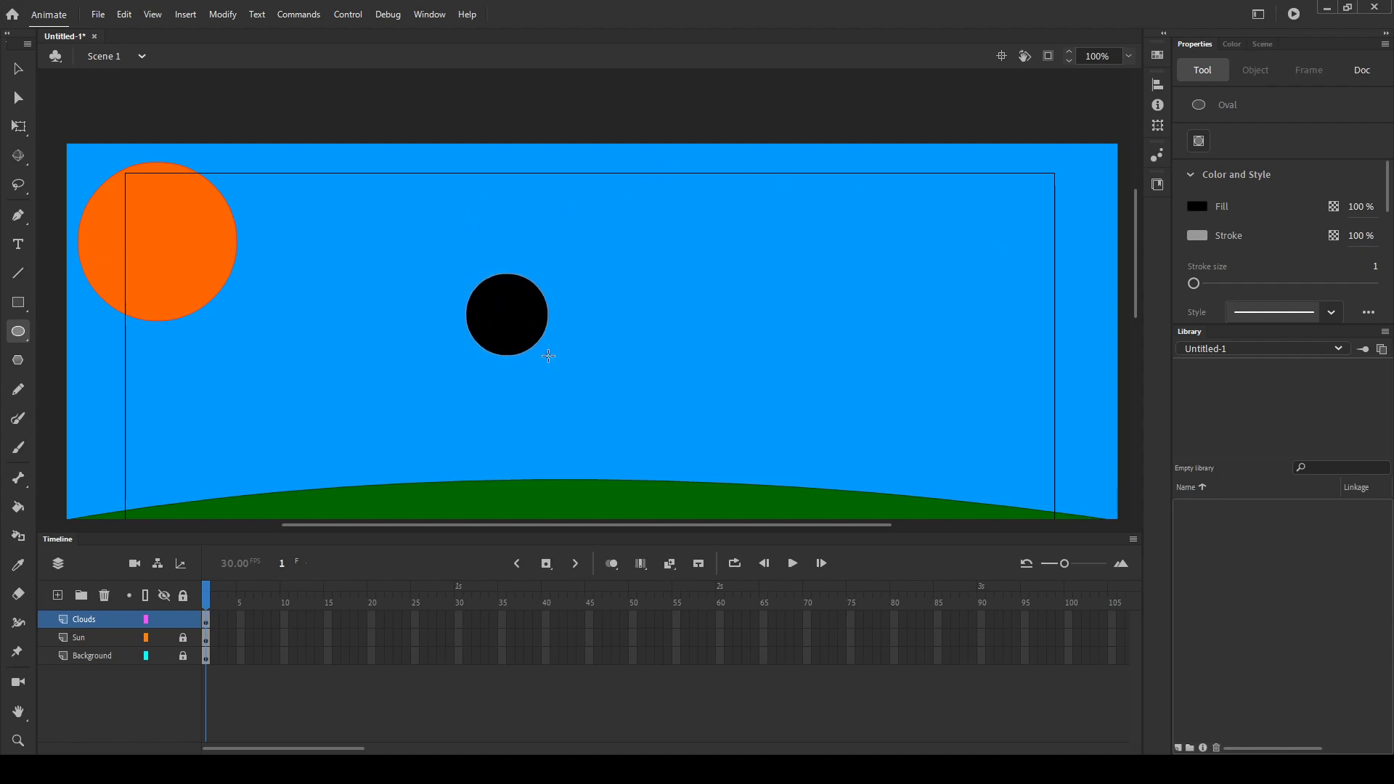
{"action": "key", "text": "ctrl+z"}
Step: Draw overlapping gray ovals with a black stroke in the middle of the sky, forming a cloud about 432 by 302
{"action": "left_click", "coordinate": [1202, 237]}
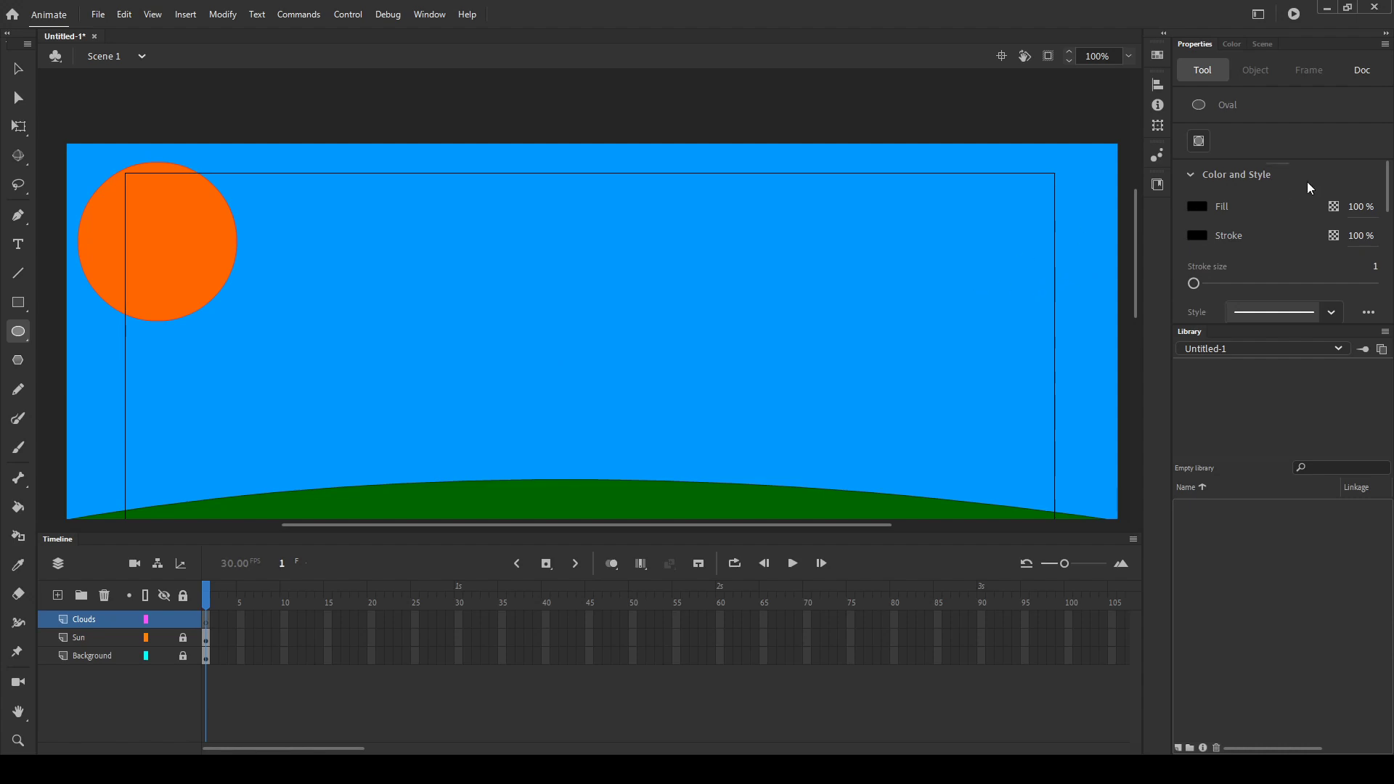
{"action": "left_click", "coordinate": [1195, 207]}
{"action": "left_click_drag", "start_coordinate": [538, 262], "coordinate": [657, 373]}
{"action": "mouse_move", "coordinate": [593, 309]}
{"action": "left_mouse_down"}
{"action": "mouse_move", "coordinate": [694, 379]}
{"action": "mouse_move", "coordinate": [698, 406]}
{"action": "left_mouse_up"}
{"action": "left_click_drag", "start_coordinate": [636, 268], "coordinate": [735, 367]}
{"action": "left_click_drag", "start_coordinate": [684, 232], "coordinate": [786, 322]}
{"action": "mouse_move", "coordinate": [610, 213]}
{"action": "left_mouse_down"}
{"action": "mouse_move", "coordinate": [632, 250]}
{"action": "mouse_move", "coordinate": [731, 323]}
{"action": "left_mouse_up"}
{"action": "left_click_drag", "start_coordinate": [512, 211], "coordinate": [791, 429]}
{"action": "left_click_drag", "start_coordinate": [698, 273], "coordinate": [825, 381]}
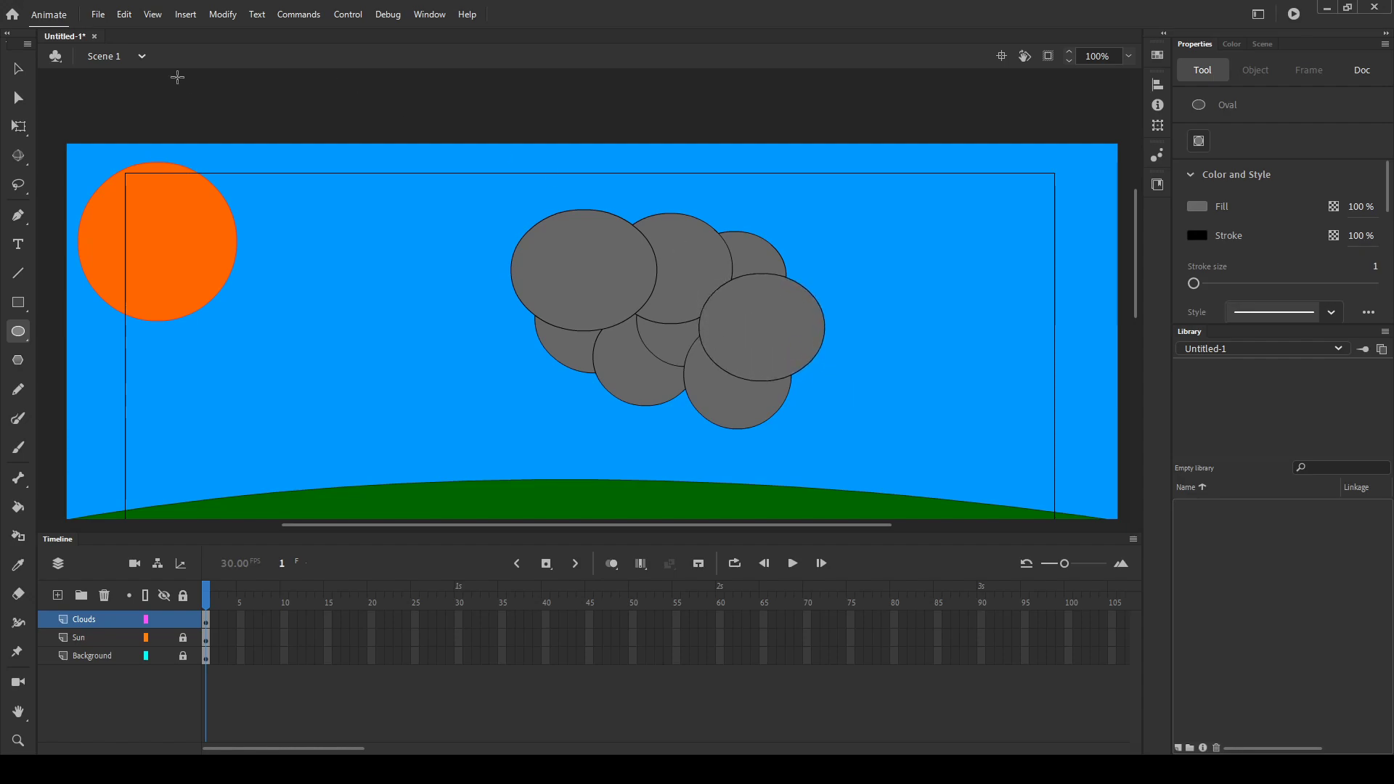
Step: Delete all black outlines of the cloud's ovals, leaving only the gray fill
{"action": "left_click", "coordinate": [21, 74]}
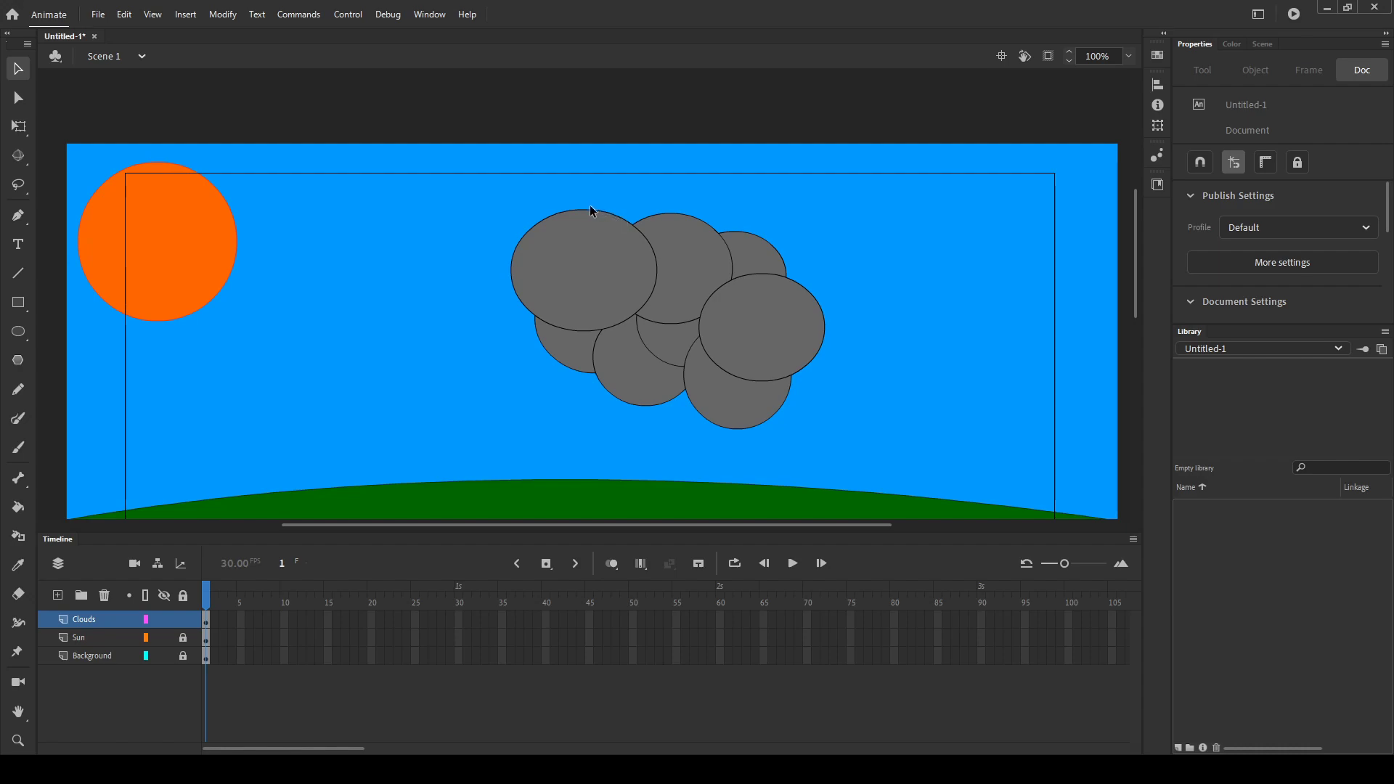
{"action": "double_click", "coordinate": [588, 211]}
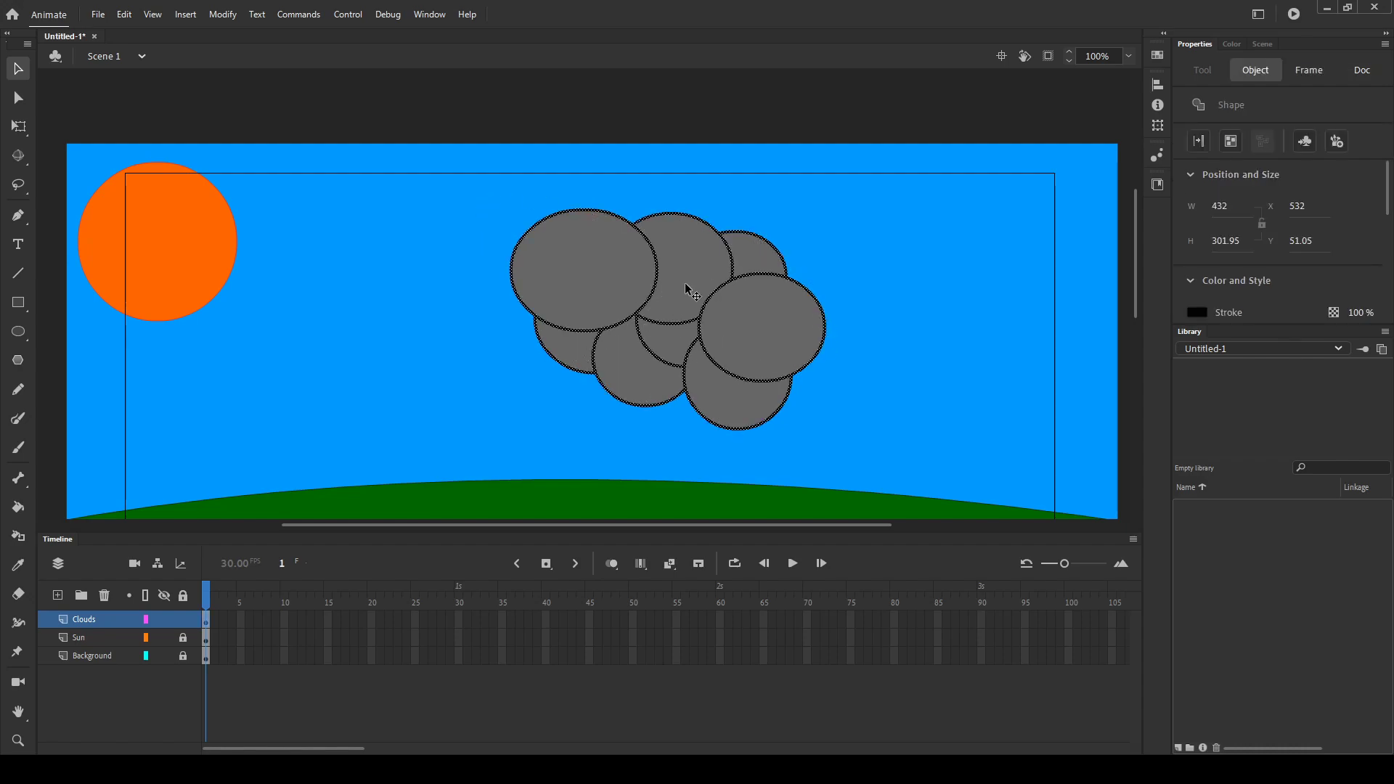
{"action": "key", "text": "Delete"}
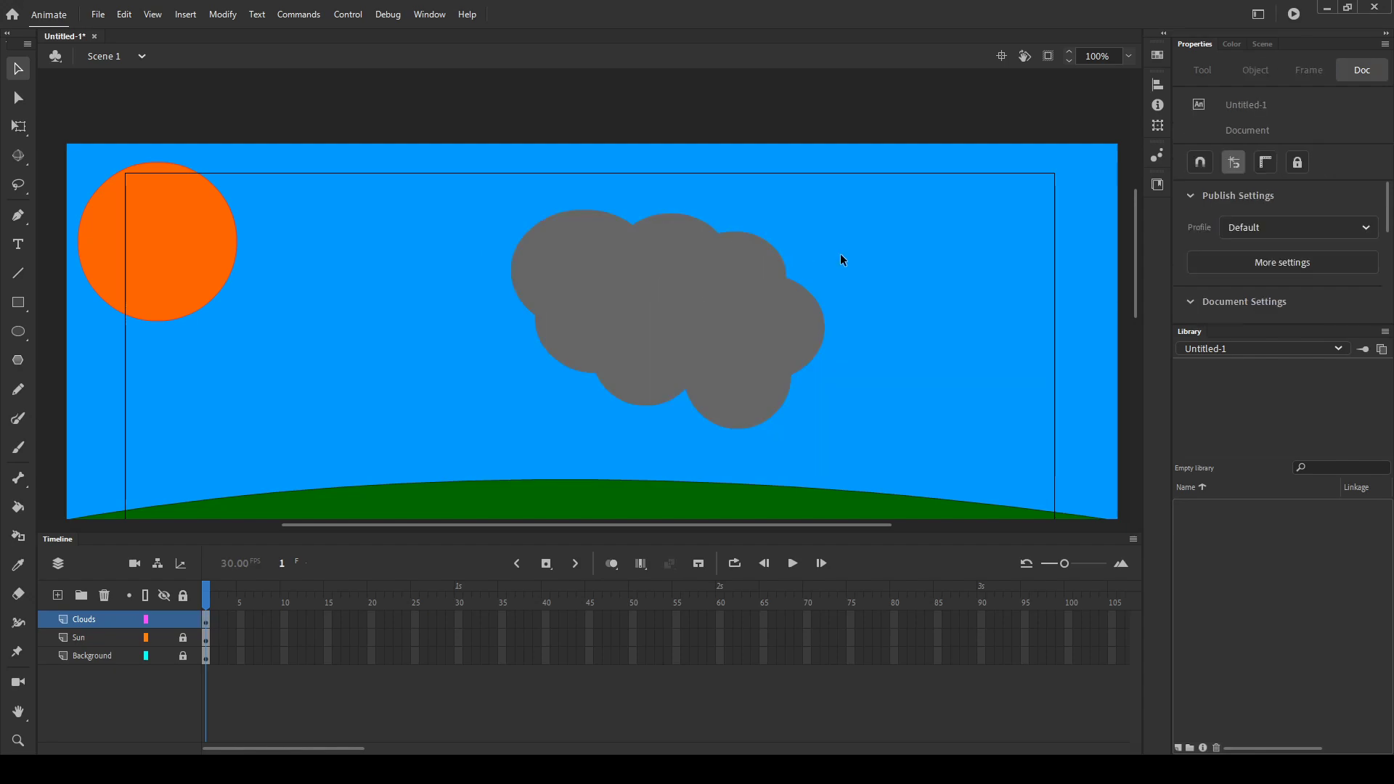
Step: Move the cloud to about X 490, Y 32 and give it a lighter gray fill at 62% opacity
{"action": "left_click_drag", "start_coordinate": [690, 307], "coordinate": [660, 294]}
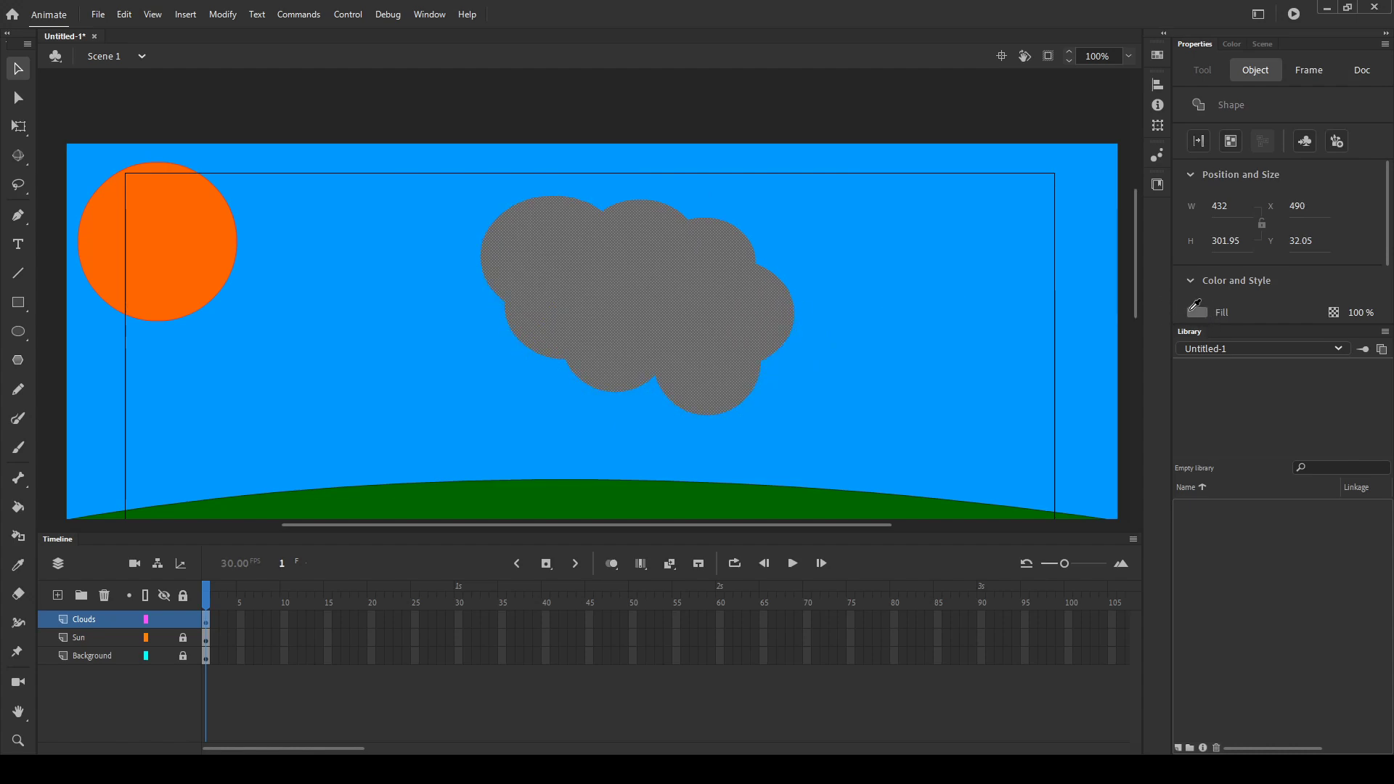
{"action": "left_click_drag", "start_coordinate": [1136, 332], "coordinate": [1109, 353]}
{"action": "left_click", "coordinate": [342, 252]}
{"action": "left_click", "coordinate": [705, 310]}
{"action": "left_click", "coordinate": [1201, 311]}
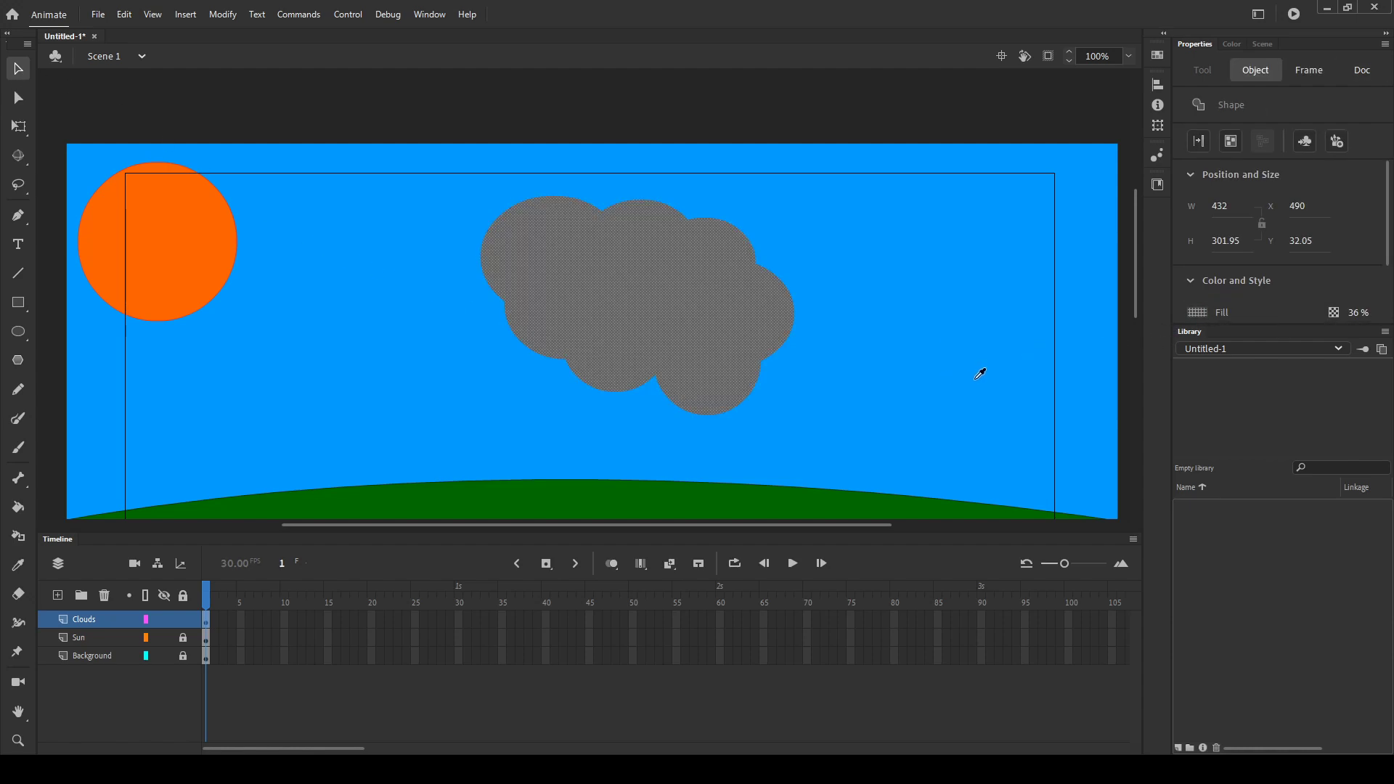
{"action": "mouse_move", "coordinate": [1349, 313]}
{"action": "left_mouse_down"}
{"action": "mouse_move", "coordinate": [1369, 313]}
{"action": "mouse_move", "coordinate": [1359, 319]}
{"action": "left_mouse_up"}
{"action": "left_click", "coordinate": [830, 303]}
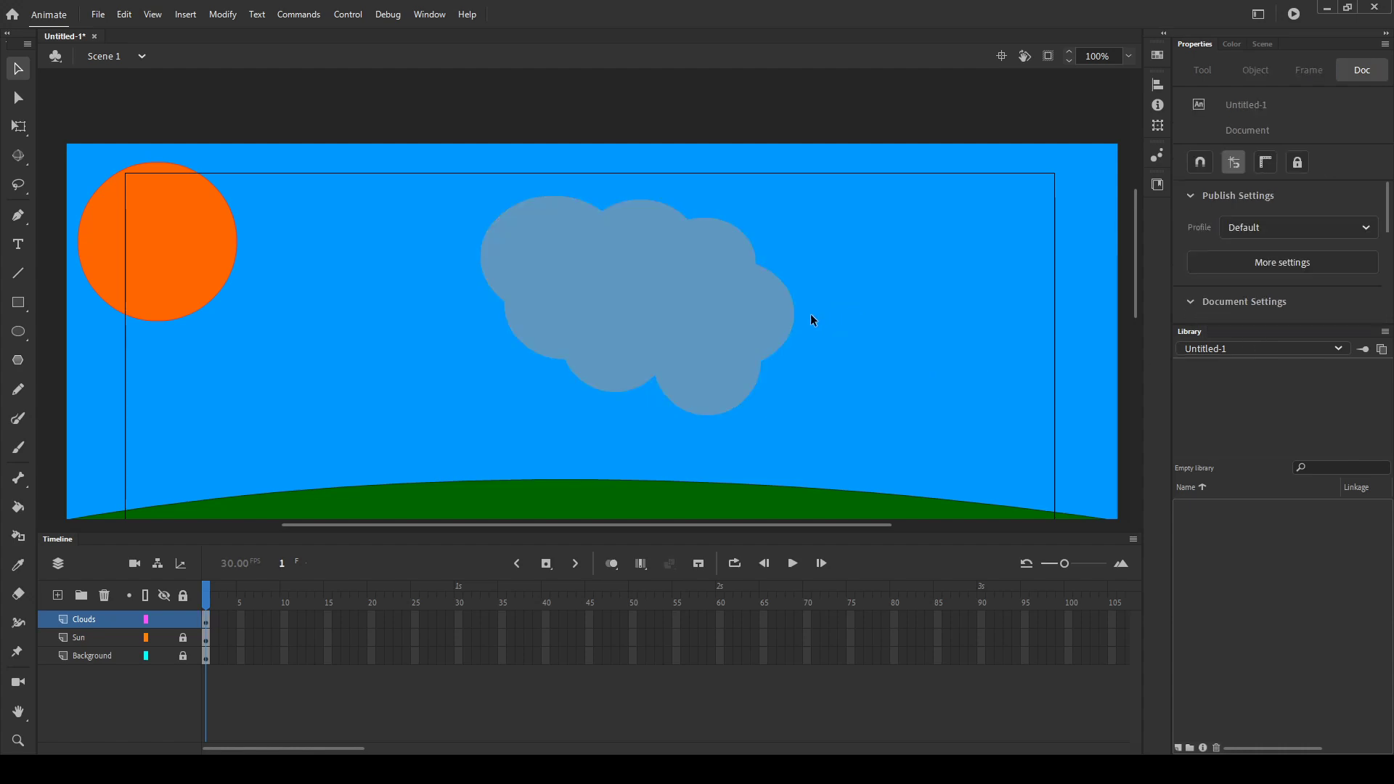
Step: Group the cloud, rotate it slightly counterclockwise and move it up and right in the sky
{"action": "left_click", "coordinate": [658, 316]}
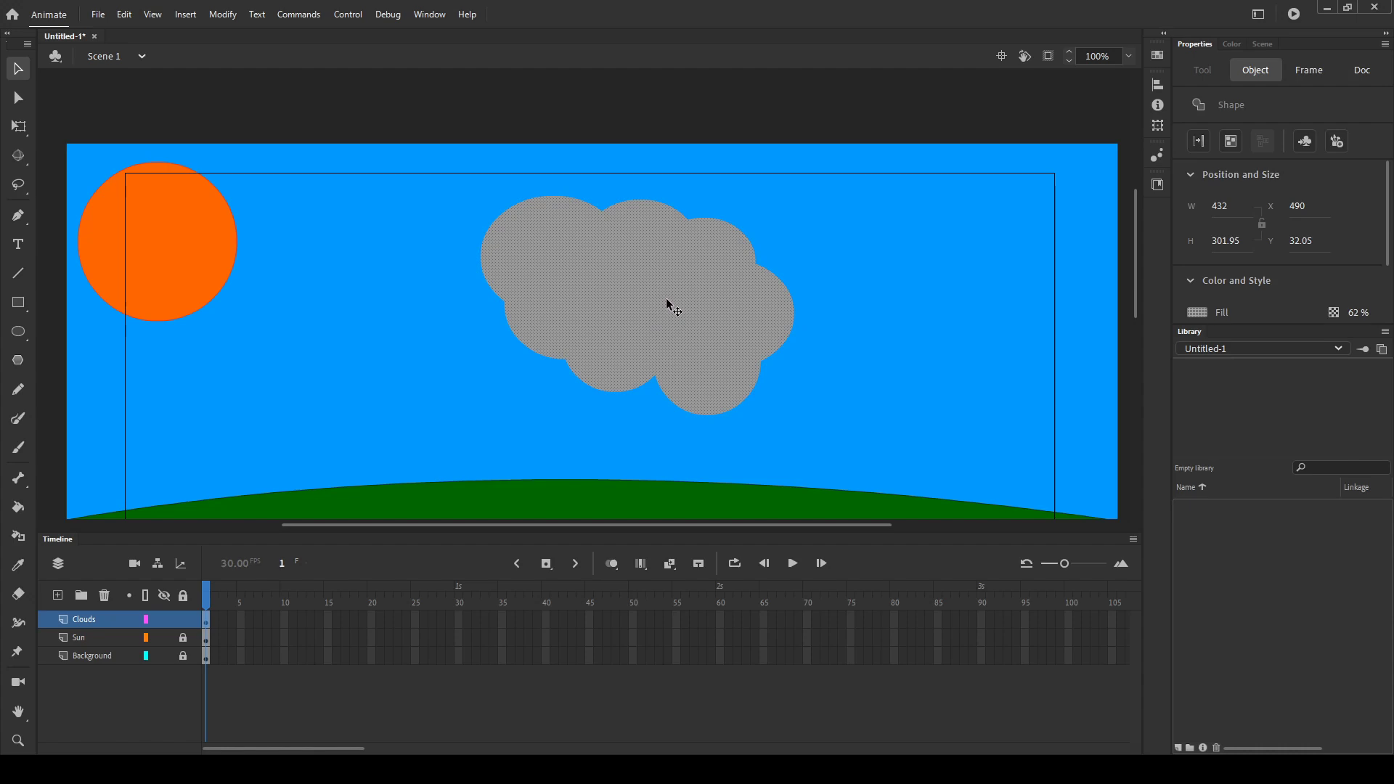
{"action": "key", "text": "ctrl+g"}
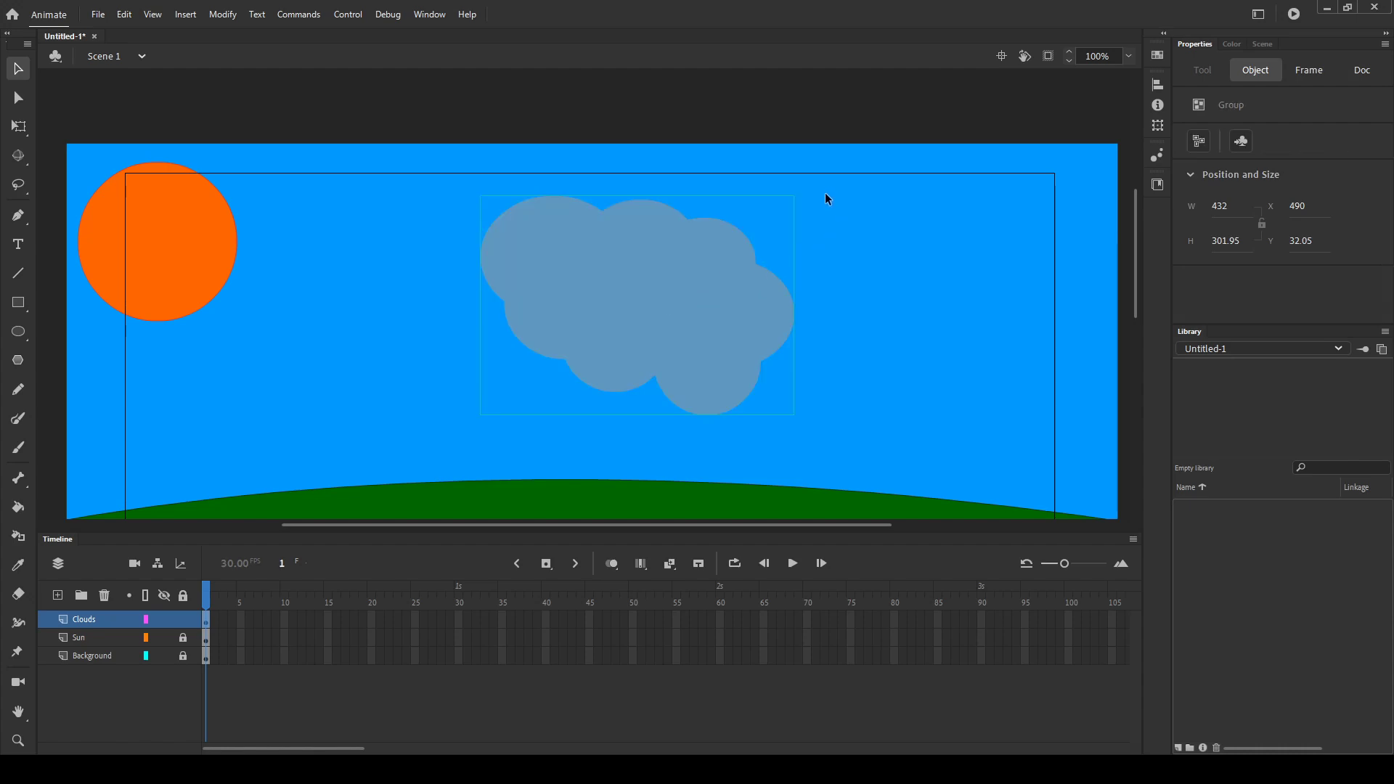
{"action": "left_click", "coordinate": [19, 127]}
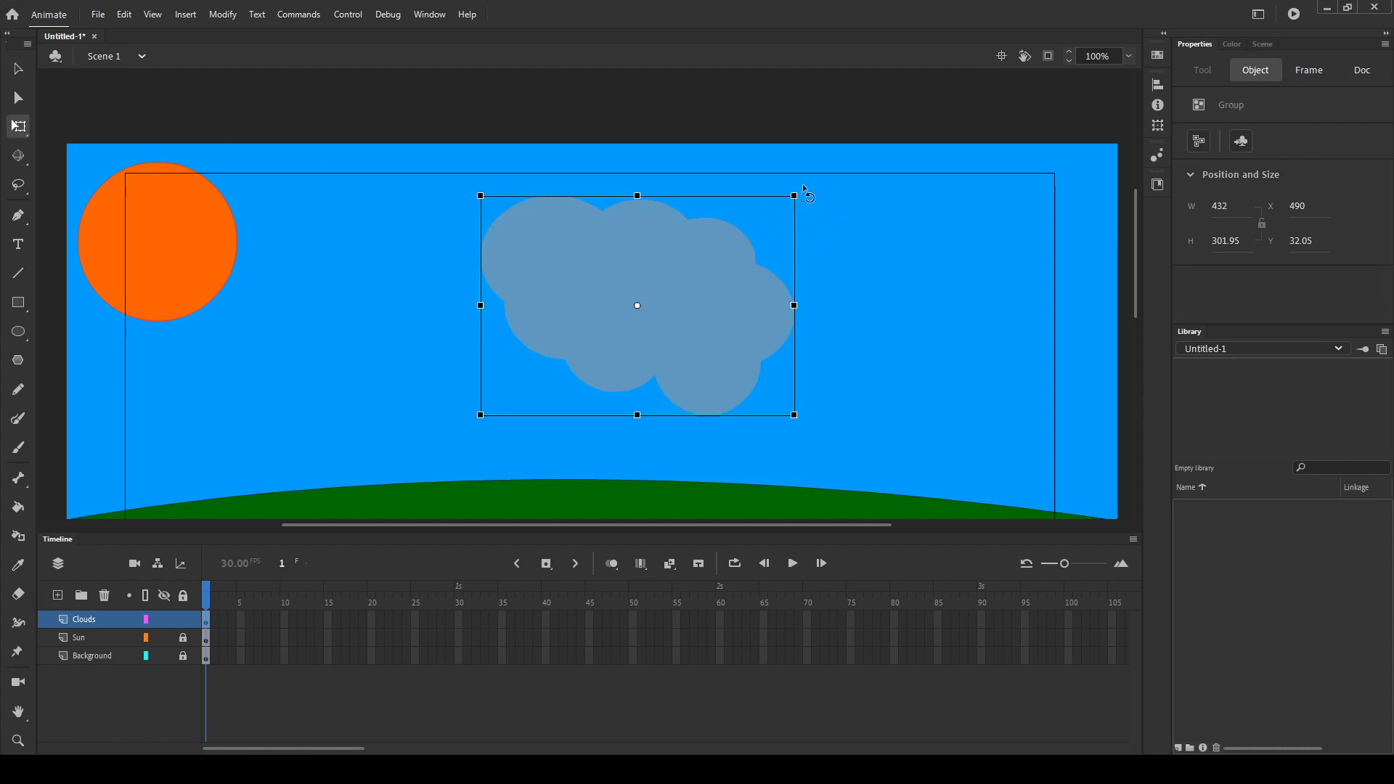
{"action": "left_click_drag", "start_coordinate": [802, 186], "coordinate": [766, 148]}
{"action": "left_click_drag", "start_coordinate": [741, 317], "coordinate": [789, 239]}
Step: Paste two copies of the cloud, then shrink one and place it in the sky's upper right corner
{"action": "key", "text": "ctrl+v"}
{"action": "key", "text": "ctrl+v"}
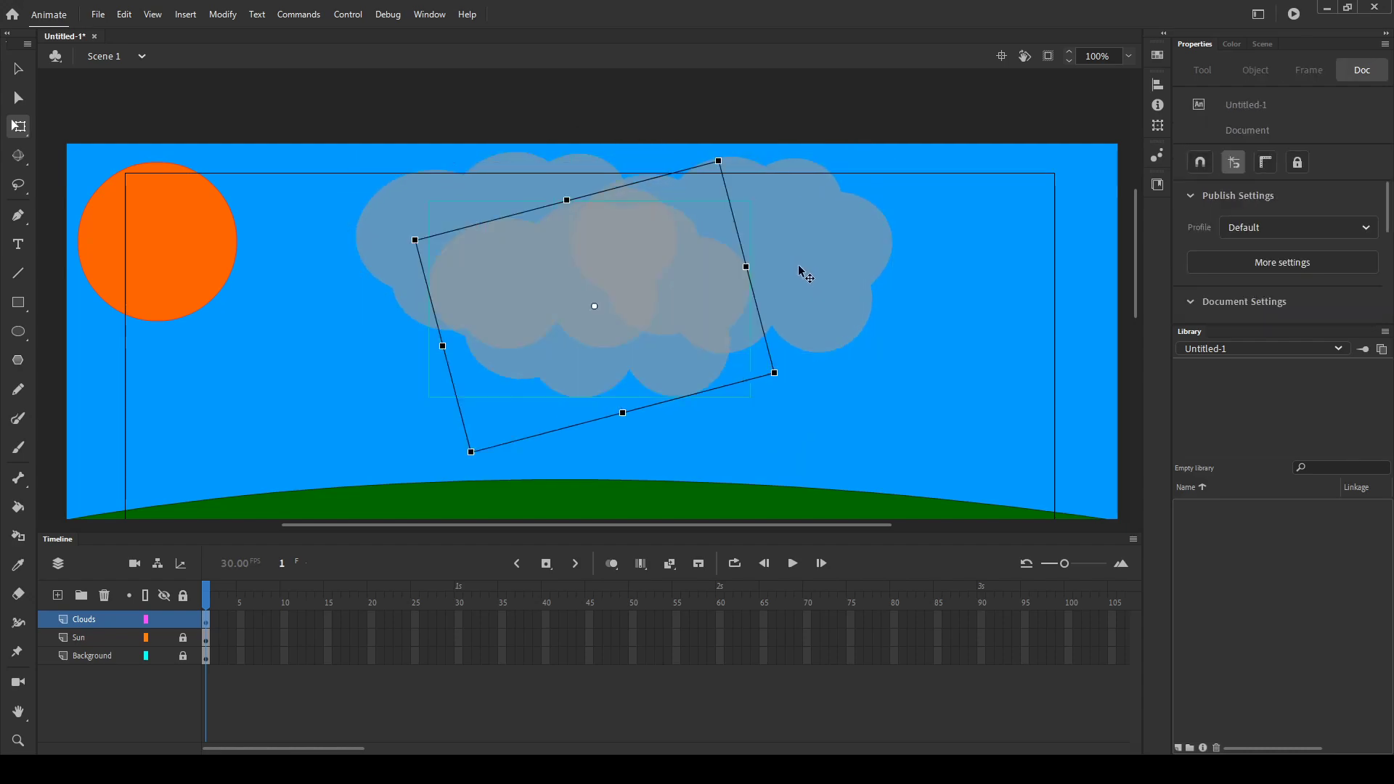
{"action": "left_click_drag", "start_coordinate": [556, 305], "coordinate": [592, 312]}
{"action": "left_click_drag", "start_coordinate": [755, 167], "coordinate": [703, 234]}
{"action": "left_click_drag", "start_coordinate": [697, 296], "coordinate": [1055, 204]}
Step: Scale the other cloud copy down slightly and place it partly over the sun
{"action": "left_click_drag", "start_coordinate": [457, 319], "coordinate": [234, 321]}
{"action": "left_click_drag", "start_coordinate": [415, 172], "coordinate": [391, 211]}
{"action": "left_click_drag", "start_coordinate": [366, 321], "coordinate": [330, 236]}
{"action": "left_click", "coordinate": [135, 383]}
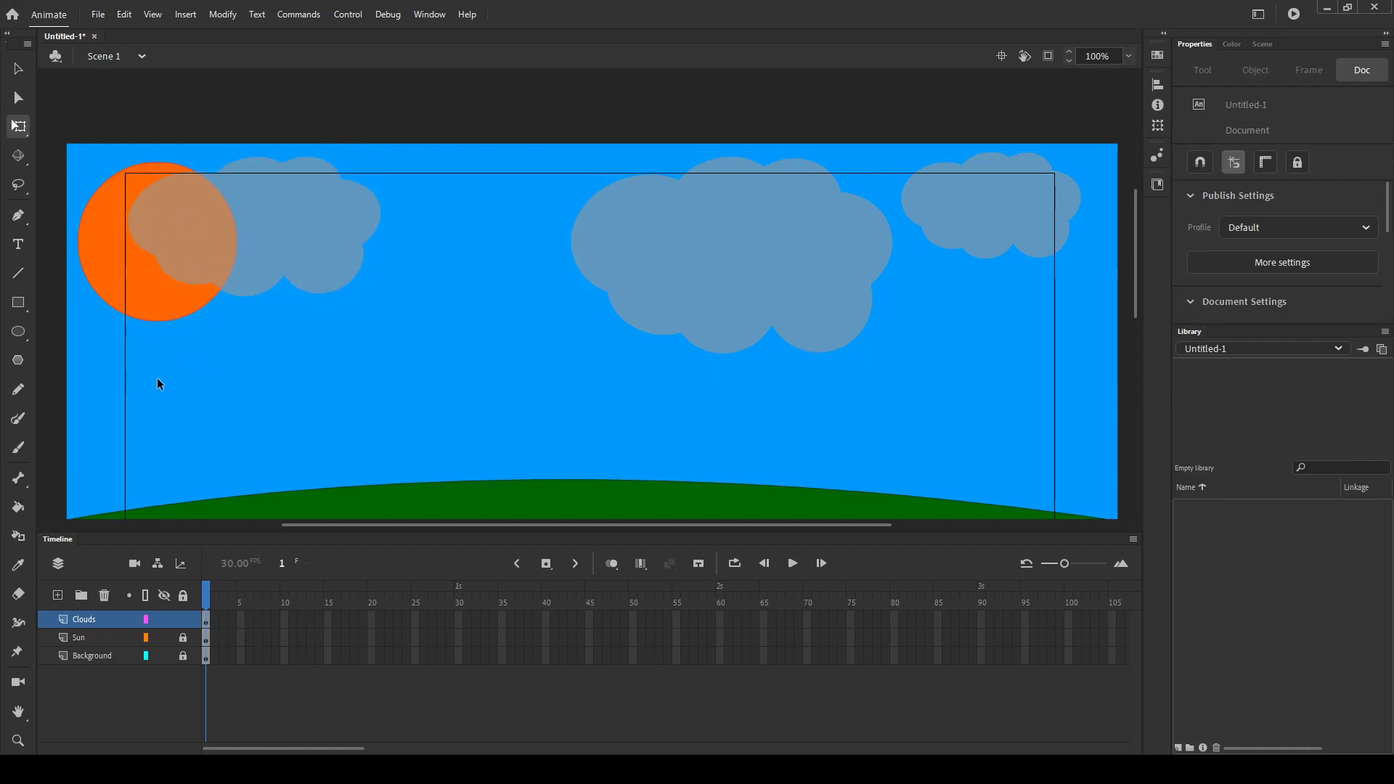
Step: Lock the Clouds layer and add a new layer named Tree above it
{"action": "left_click", "coordinate": [184, 618]}
{"action": "left_click", "coordinate": [58, 595]}
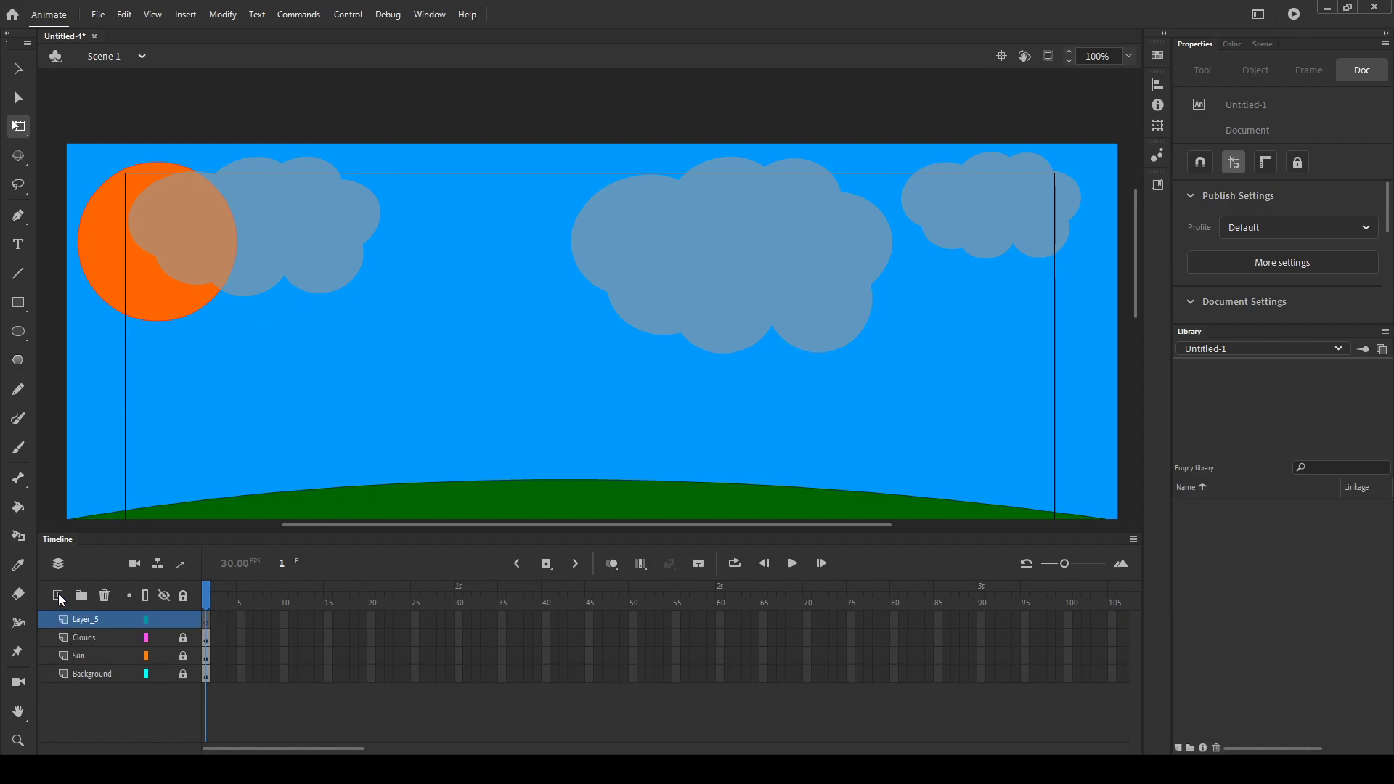
{"action": "double_click", "coordinate": [77, 619]}
{"action": "type", "text": "Tree"}
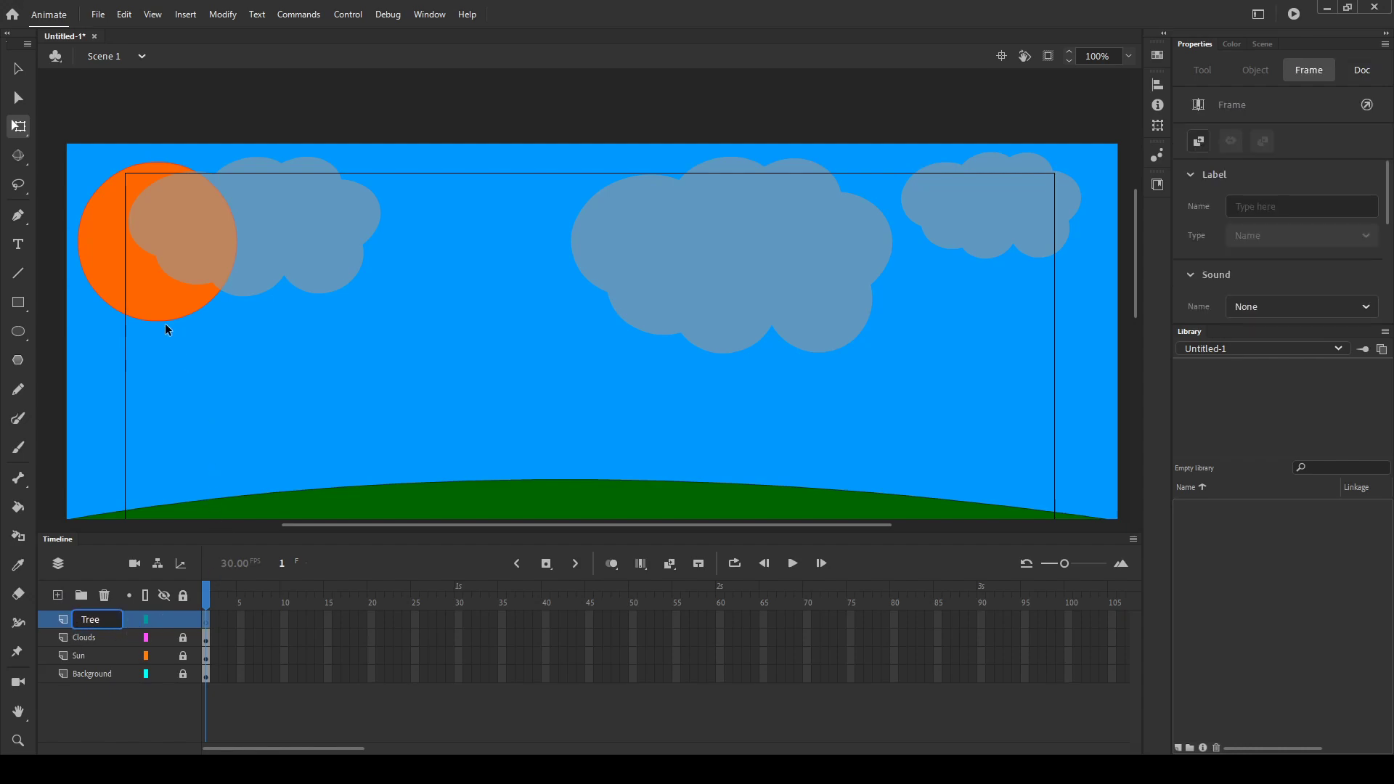
{"action": "left_click", "coordinate": [444, 445]}
Step: Draw two black lines with stroke size 5, rising from the hill and leaning toward each other as trunk sides
{"action": "scroll", "coordinate": [482, 423], "scroll_direction": "down", "scroll_amount": 5}
{"action": "scroll", "coordinate": [489, 406], "scroll_direction": "up", "scroll_amount": 5}
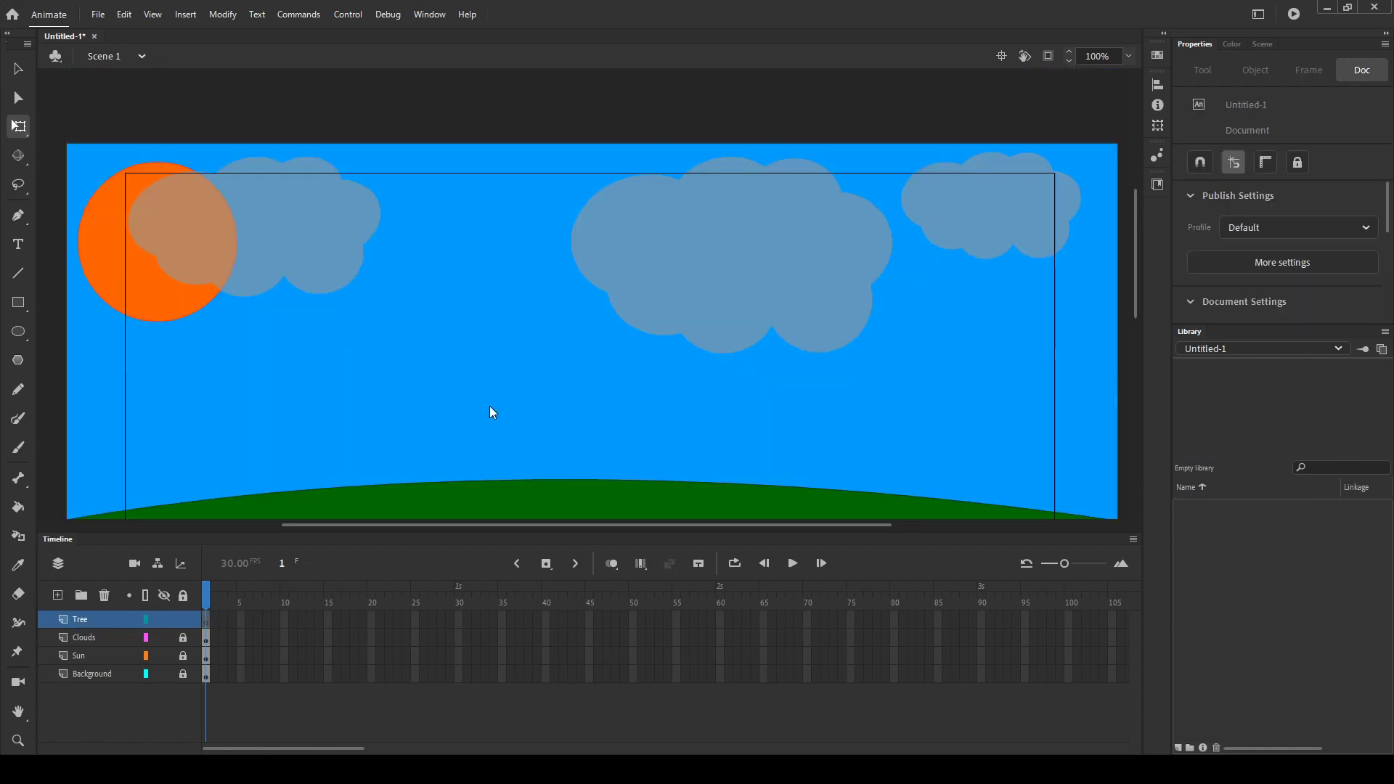
{"action": "left_click", "coordinate": [19, 275]}
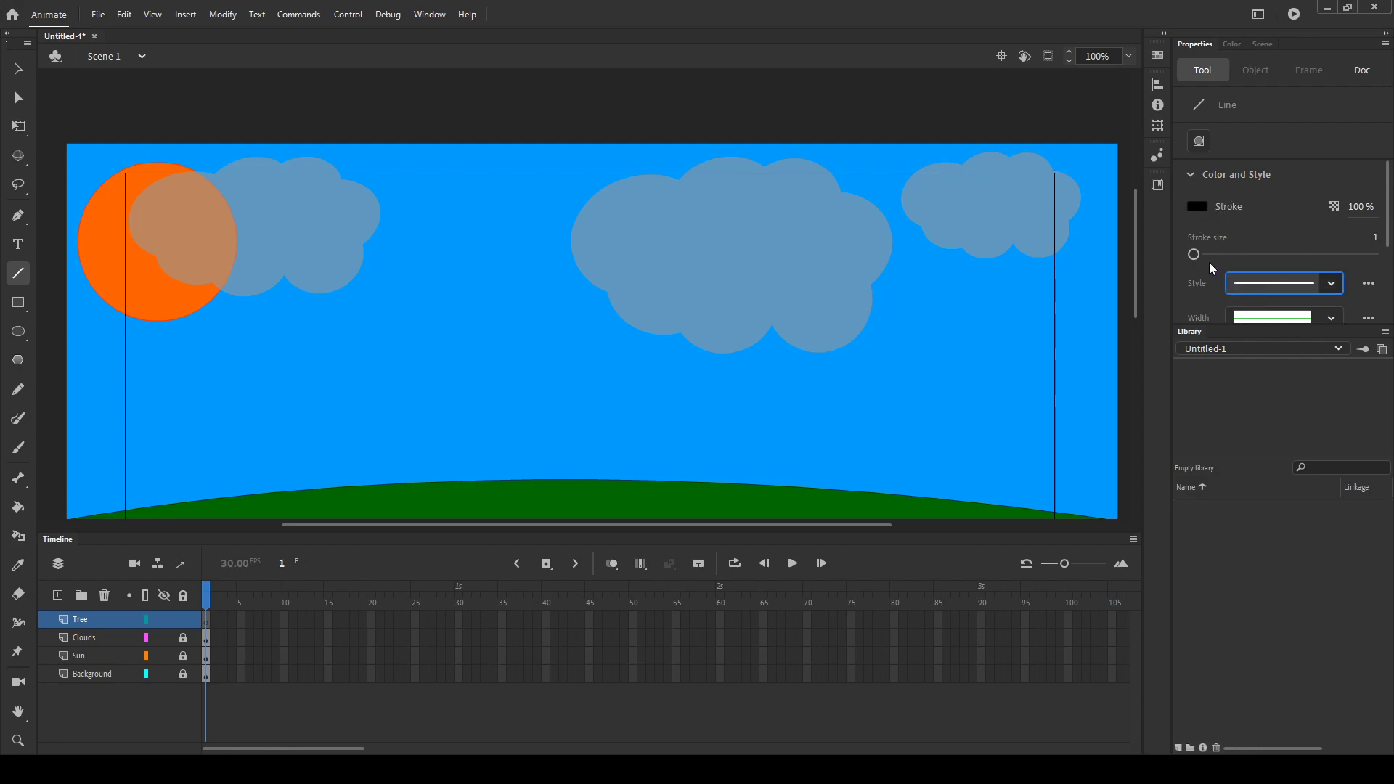
{"action": "left_click_drag", "start_coordinate": [1193, 255], "coordinate": [1197, 255]}
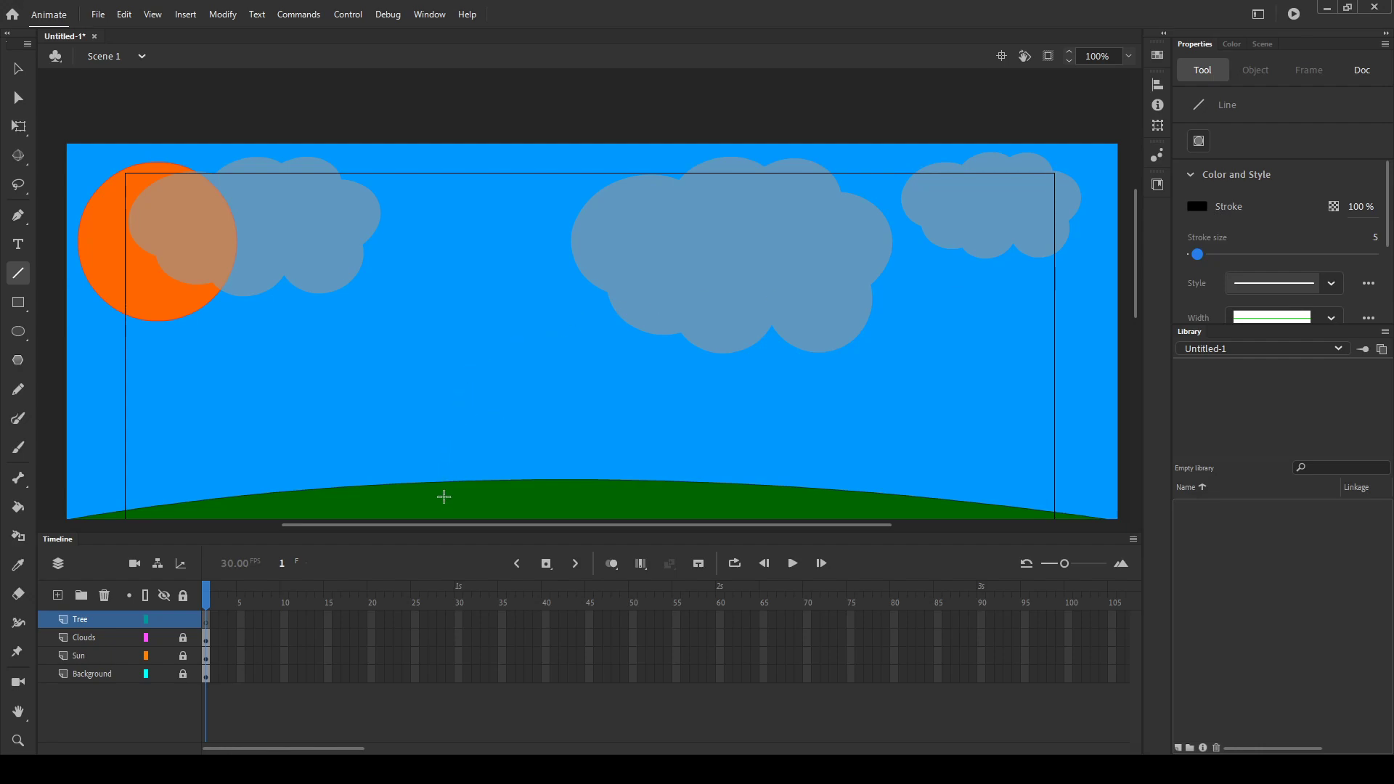
{"action": "mouse_move", "coordinate": [395, 513]}
{"action": "left_mouse_down"}
{"action": "mouse_move", "coordinate": [464, 370]}
{"action": "mouse_move", "coordinate": [451, 348]}
{"action": "mouse_move", "coordinate": [475, 312]}
{"action": "mouse_move", "coordinate": [639, 509]}
{"action": "left_mouse_up"}
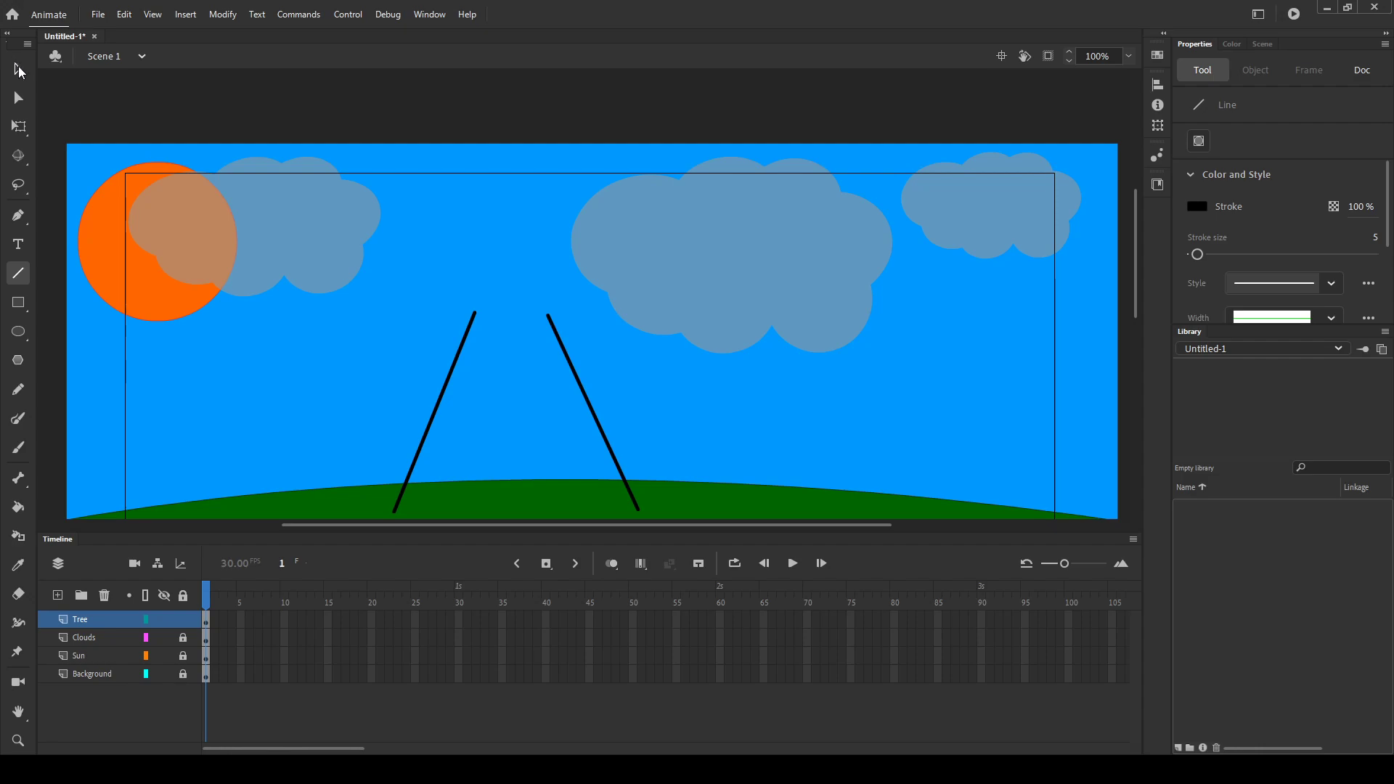
Step: Bend both trunk lines inward into curves so that the trunk flares out at its base
{"action": "left_click", "coordinate": [18, 69]}
{"action": "left_click_drag", "start_coordinate": [433, 408], "coordinate": [464, 429]}
{"action": "left_click_drag", "start_coordinate": [593, 420], "coordinate": [557, 424]}
Step: Close the trunk's base with a straight black line joining the lower ends of the two curved sides
{"action": "scroll", "coordinate": [555, 429], "scroll_direction": "down", "scroll_amount": 3}
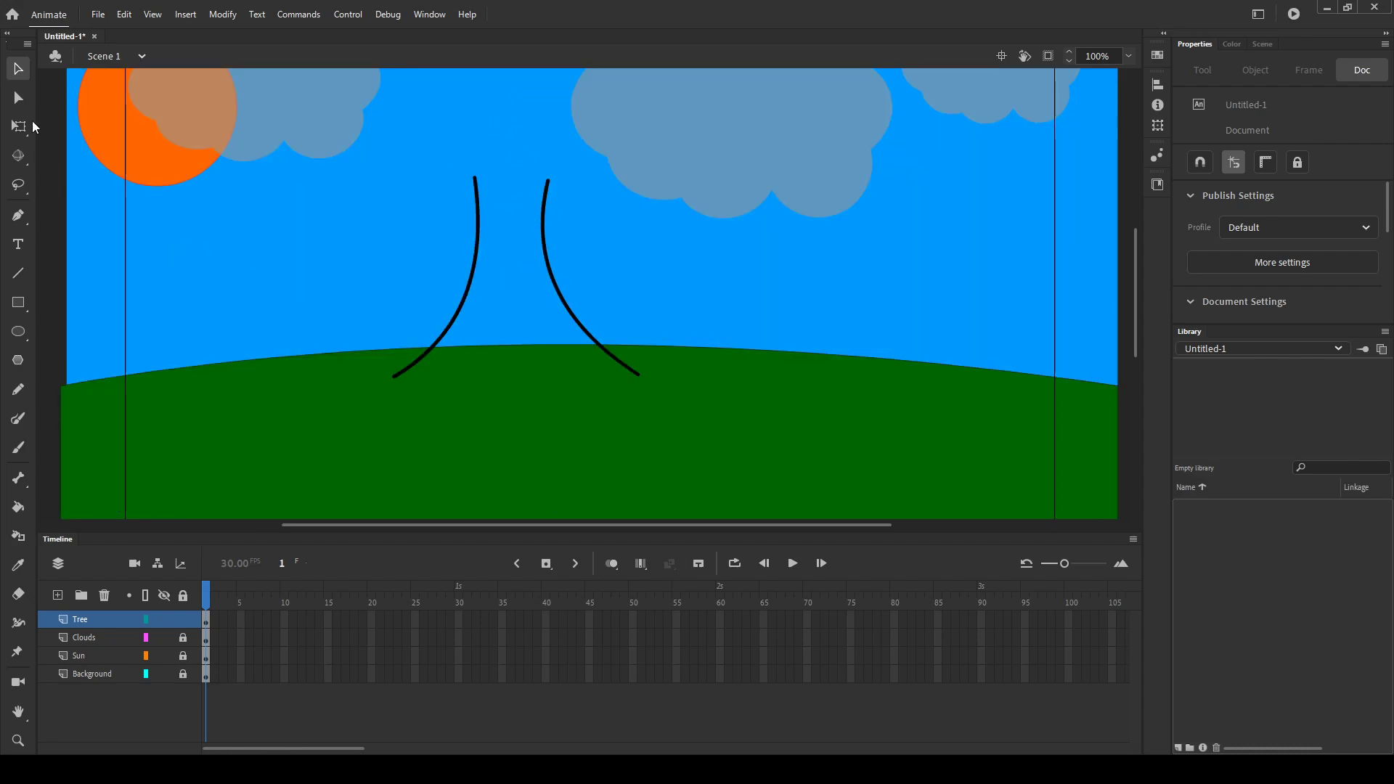
{"action": "left_click", "coordinate": [16, 276]}
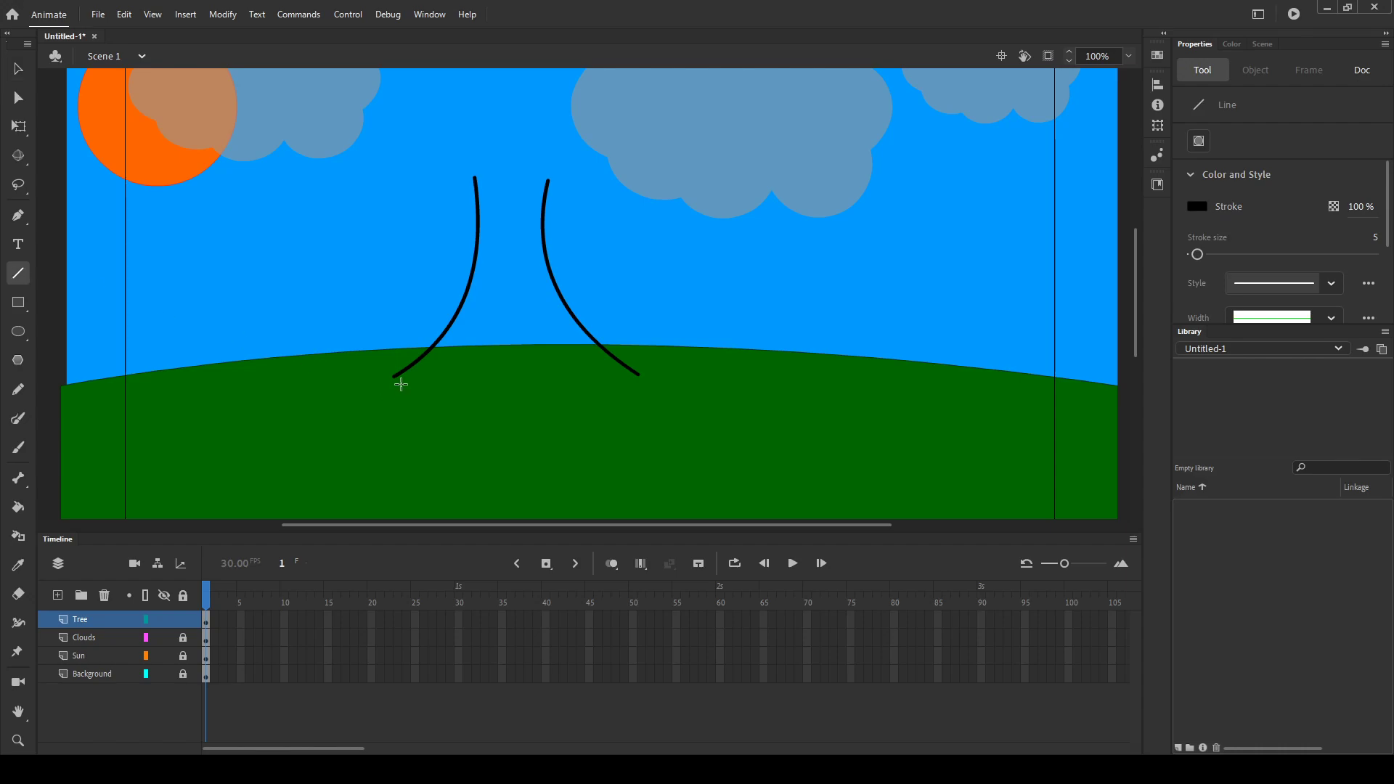
{"action": "left_click_drag", "start_coordinate": [396, 377], "coordinate": [639, 375]}
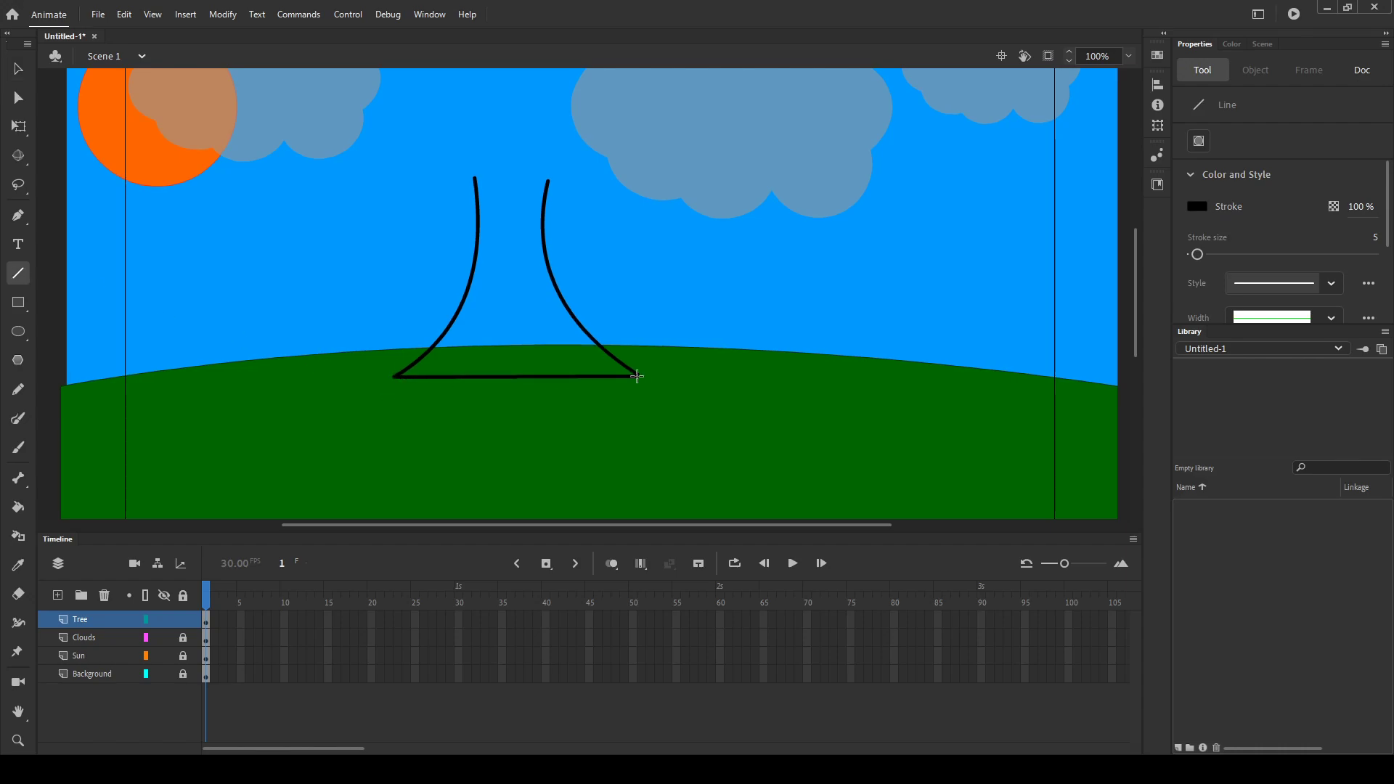
Step: Draw a black-outlined oval crown about 389 px wide over the trunk's upper ends, using the Oval tool
{"action": "scroll", "coordinate": [644, 366], "scroll_direction": "up", "scroll_amount": 3}
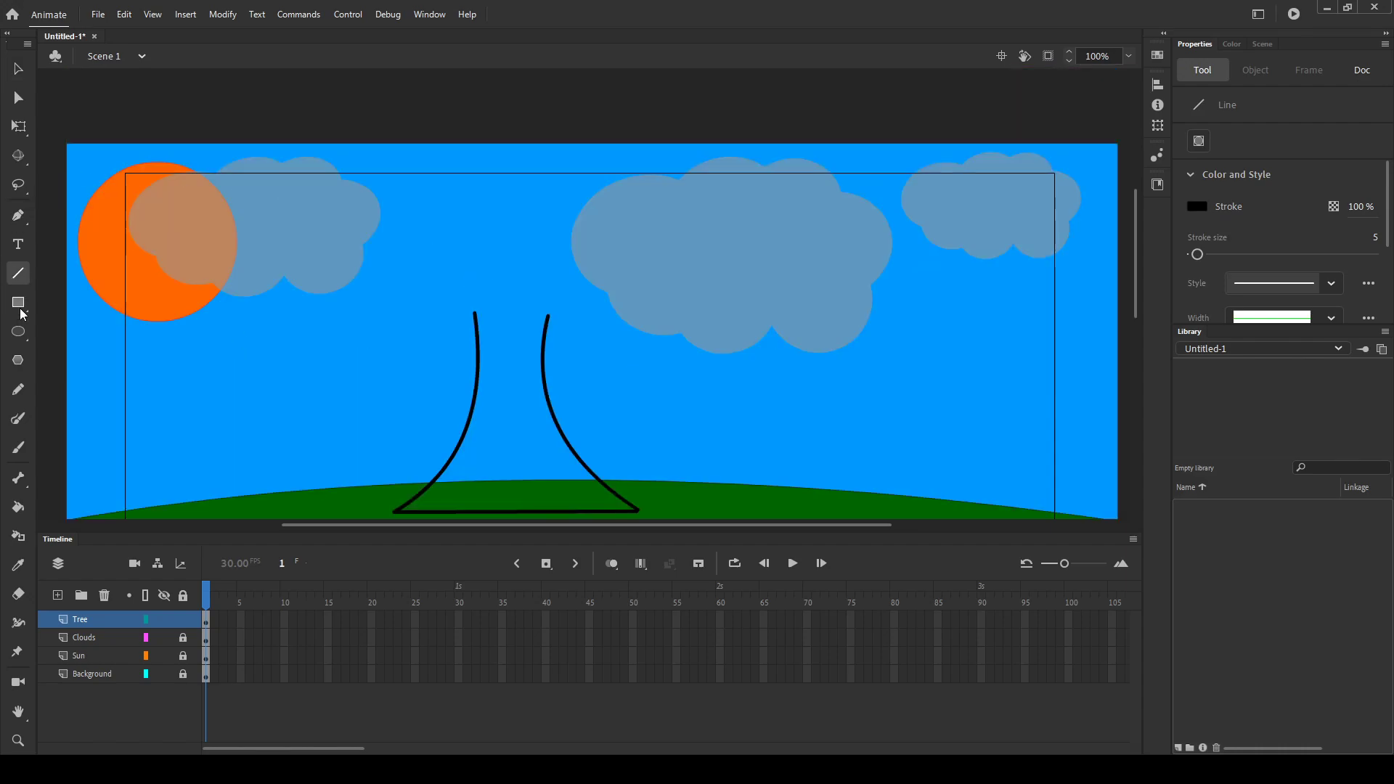
{"action": "left_click", "coordinate": [19, 336]}
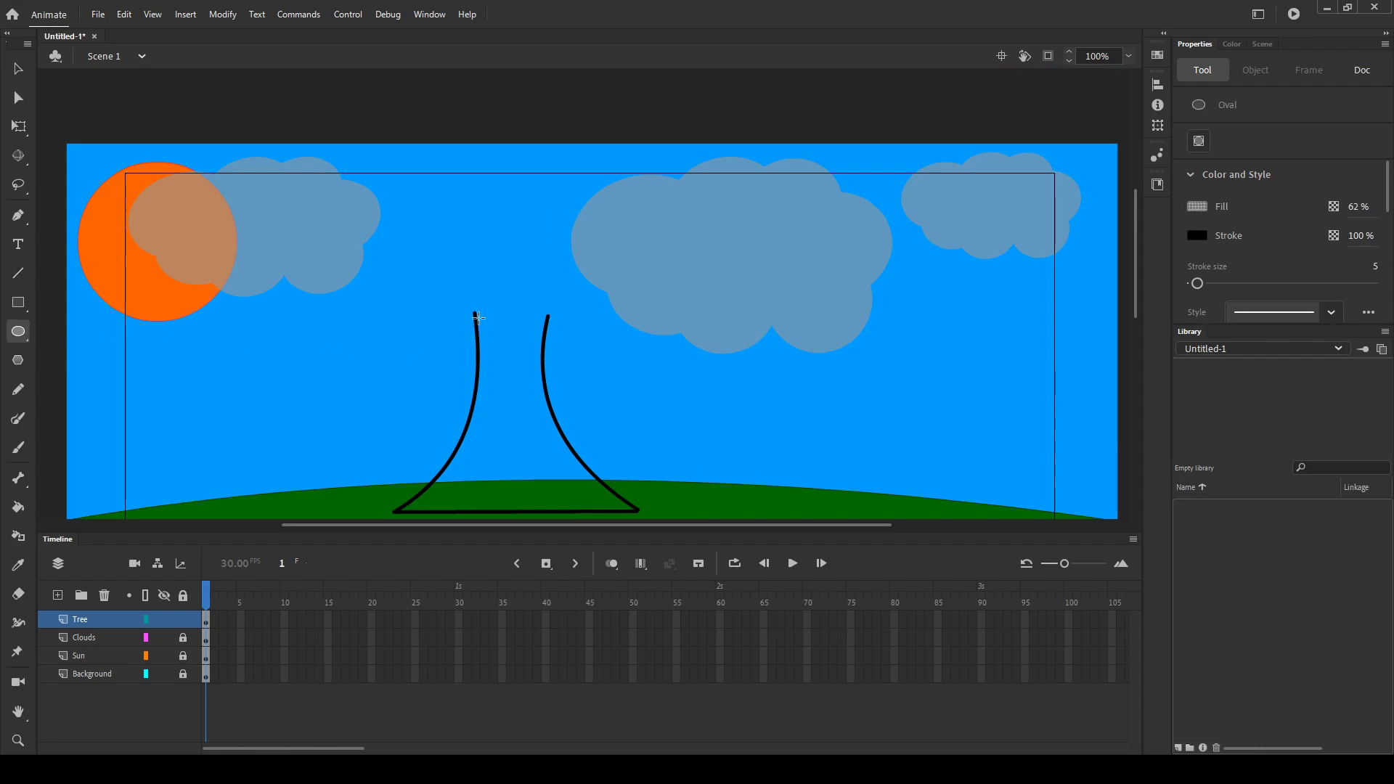
{"action": "left_click_drag", "start_coordinate": [370, 142], "coordinate": [652, 361]}
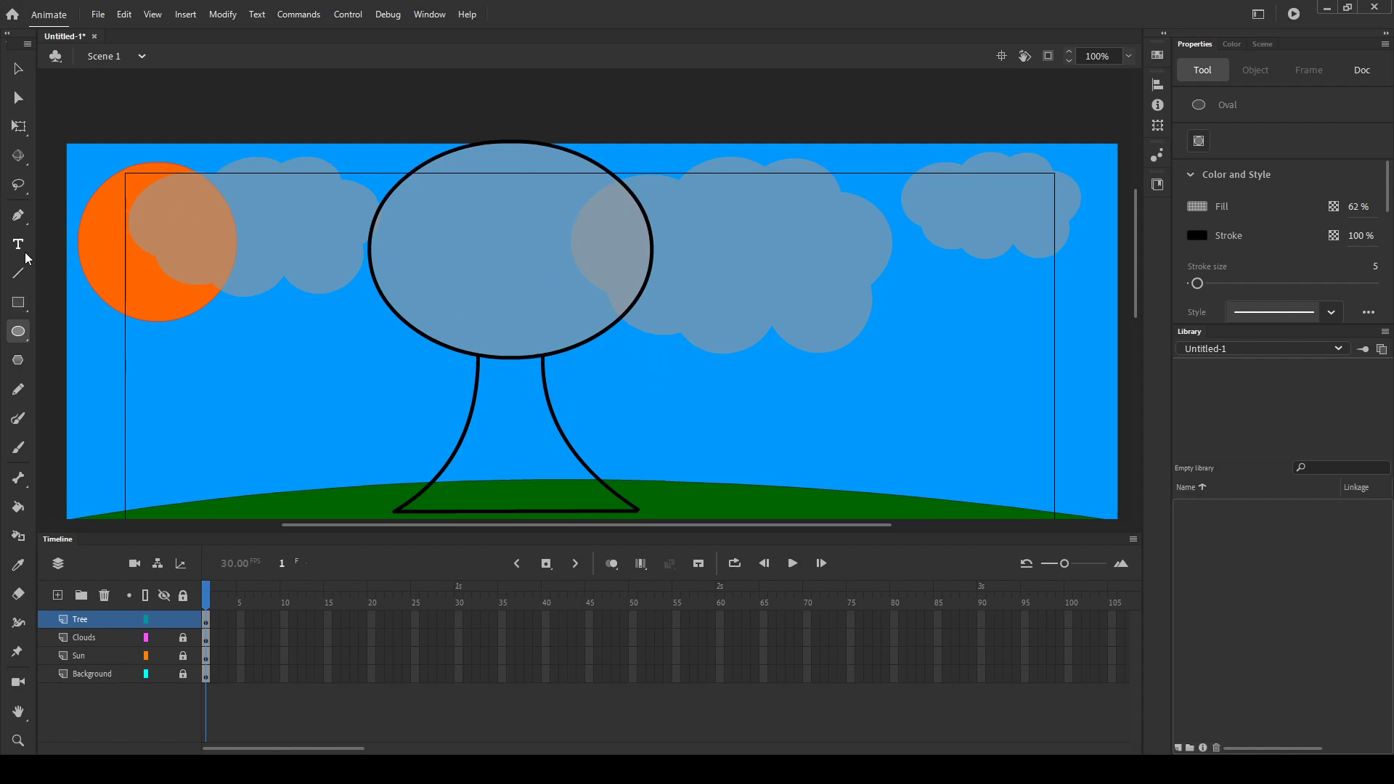
Step: Fill the tree crown with dark green at 100% opacity using the Paint Bucket
{"action": "left_click", "coordinate": [19, 507]}
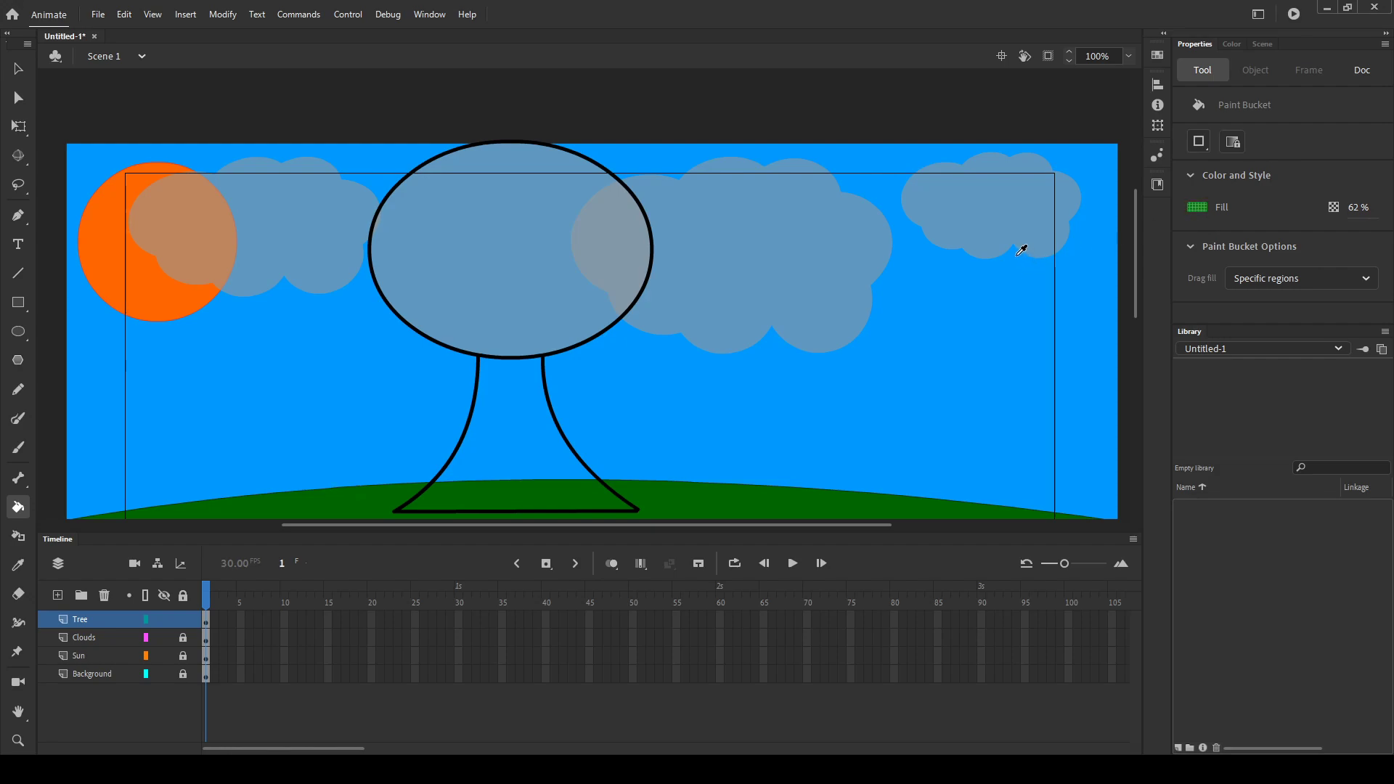
{"action": "left_click_drag", "start_coordinate": [1358, 208], "coordinate": [1393, 204]}
{"action": "left_click", "coordinate": [571, 268]}
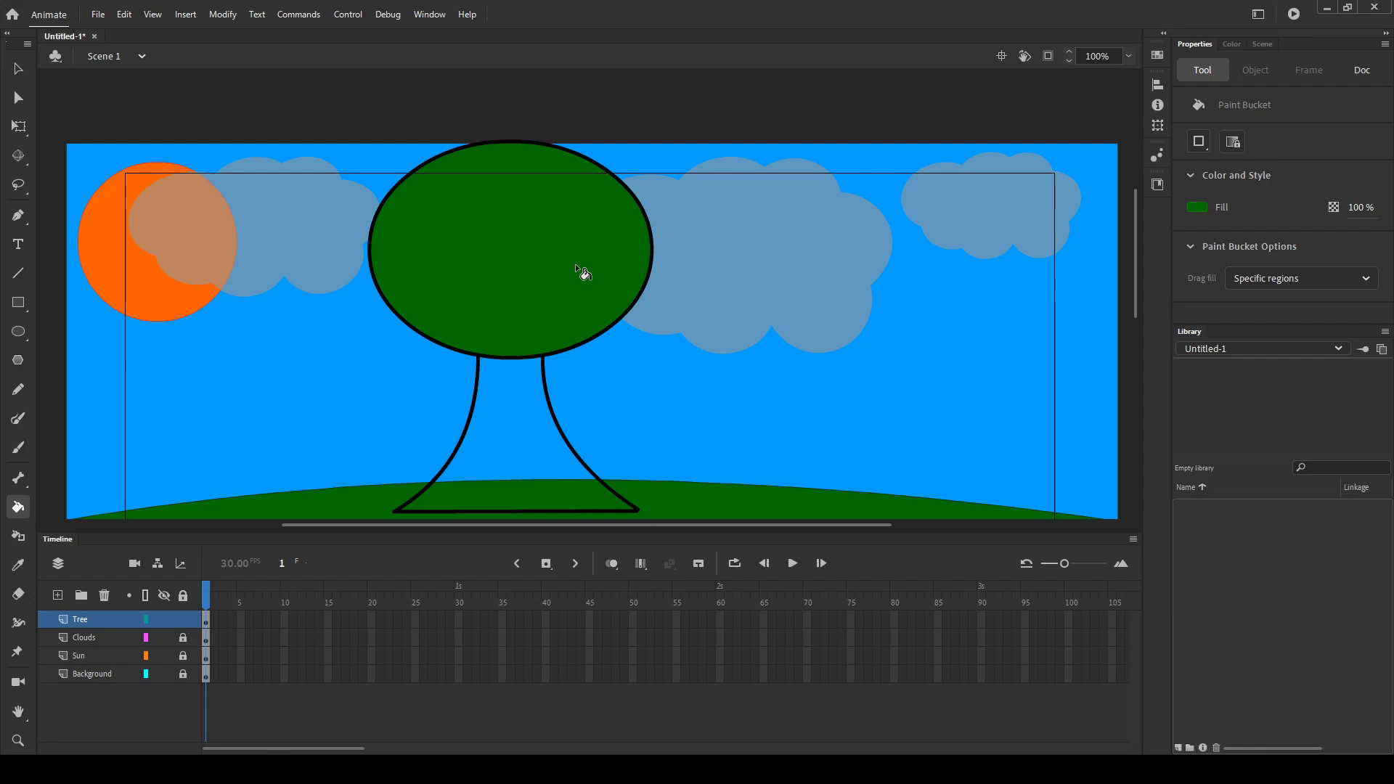
{"action": "left_click", "coordinate": [1196, 210]}
{"action": "left_click", "coordinate": [1192, 211]}
{"action": "key", "text": "Escape"}
Step: Select the whole tree, crown and trunk lines together, and group it
{"action": "key", "text": "v"}
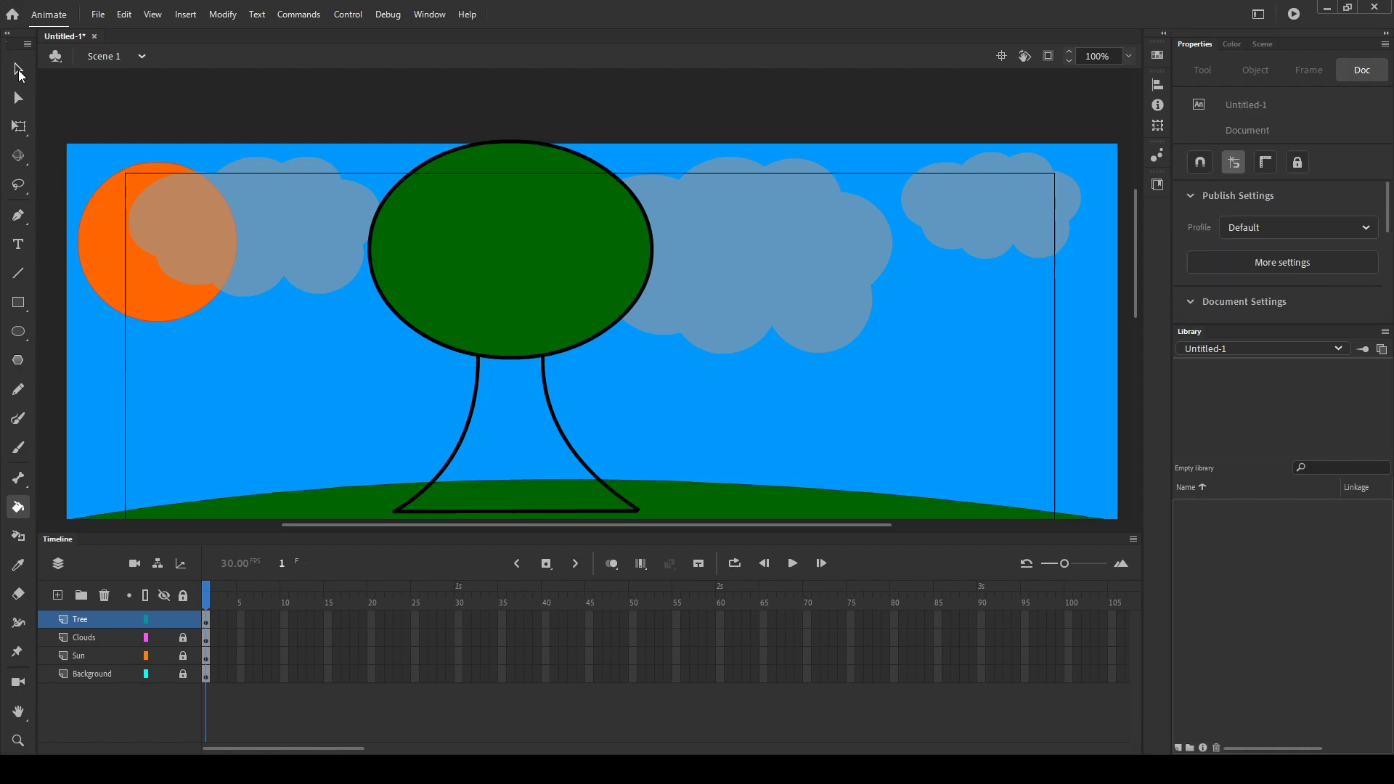
{"action": "left_click", "coordinate": [528, 267]}
{"action": "left_click", "coordinate": [372, 374]}
{"action": "left_click_drag", "start_coordinate": [315, 115], "coordinate": [815, 524]}
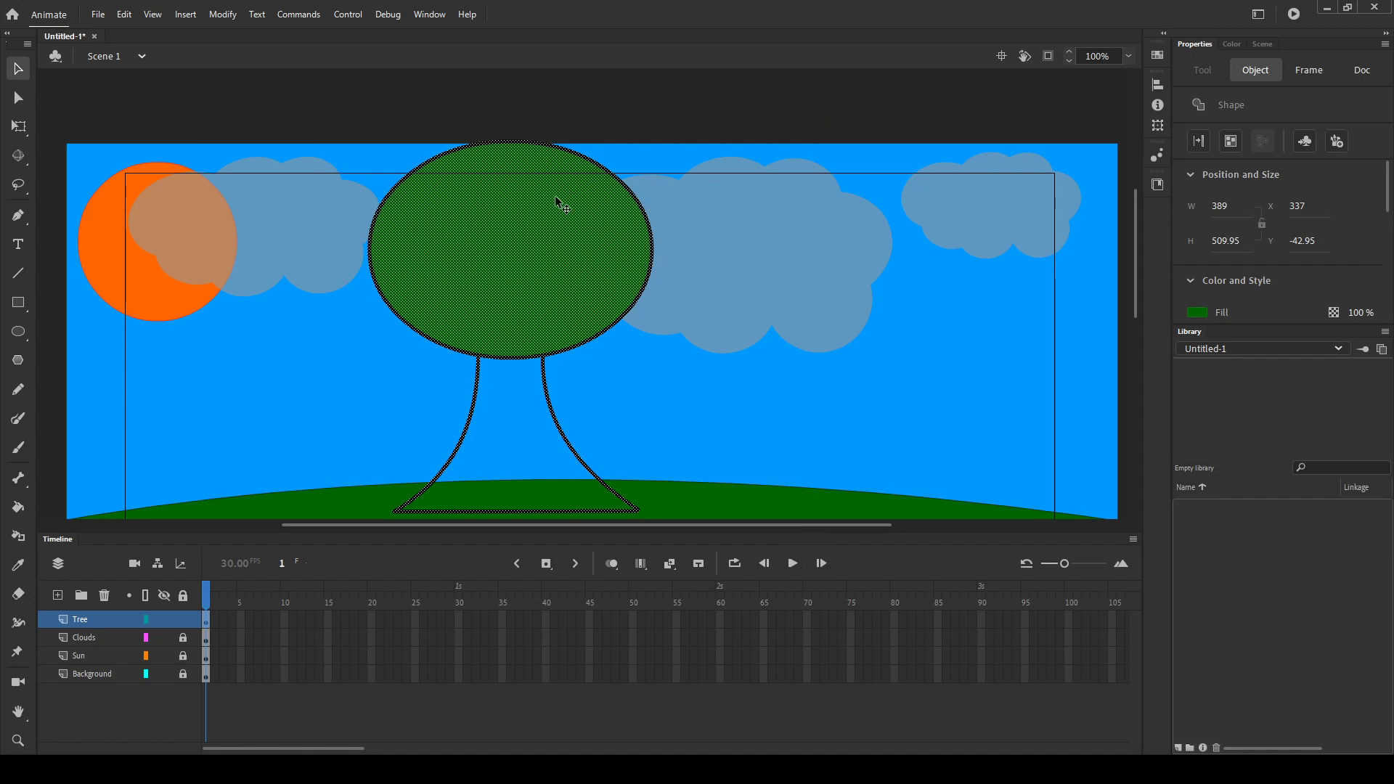
{"action": "key", "text": "ctrl+g"}
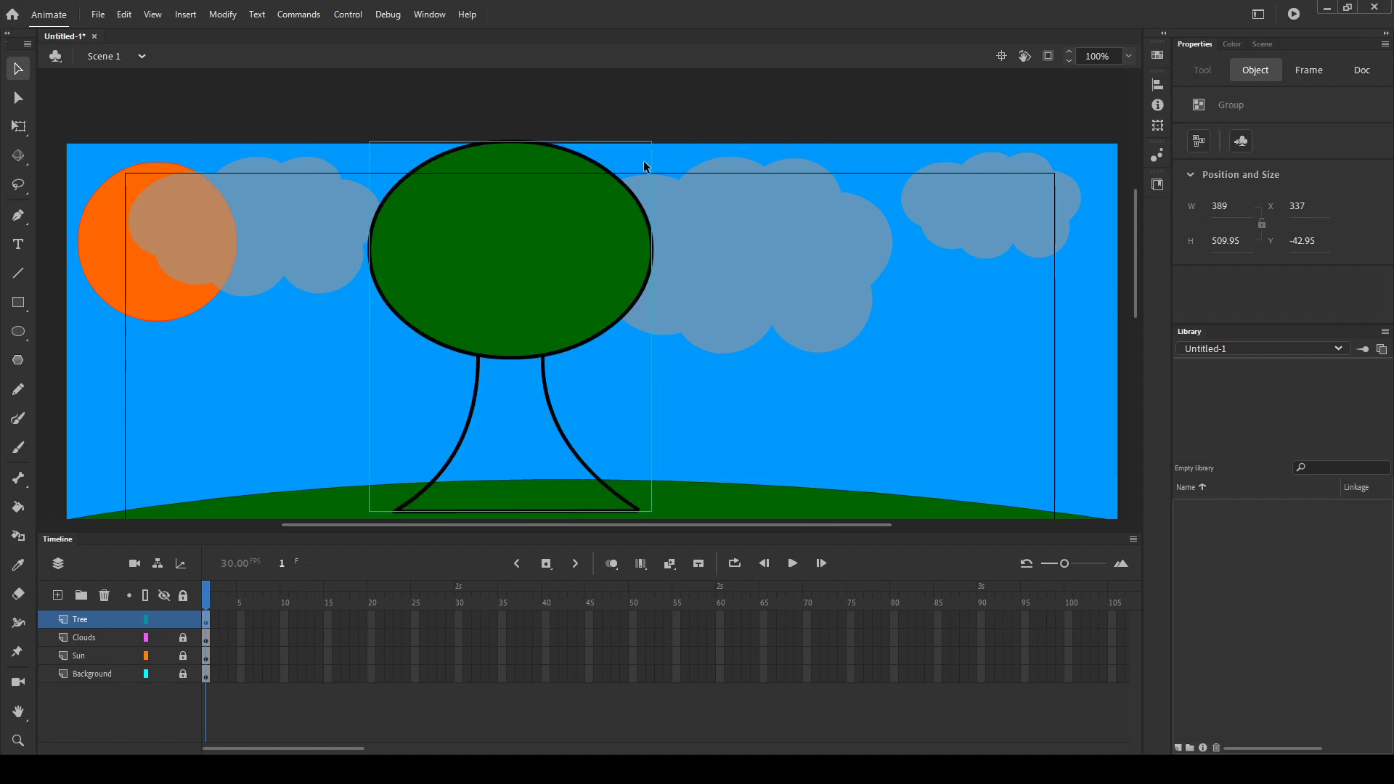
Step: Scale the tree group down to about 178 by 310 px and place it on the right side of the hill
{"action": "key", "text": "q"}
{"action": "left_click_drag", "start_coordinate": [660, 142], "coordinate": [579, 212]}
{"action": "left_click_drag", "start_coordinate": [541, 294], "coordinate": [923, 366]}
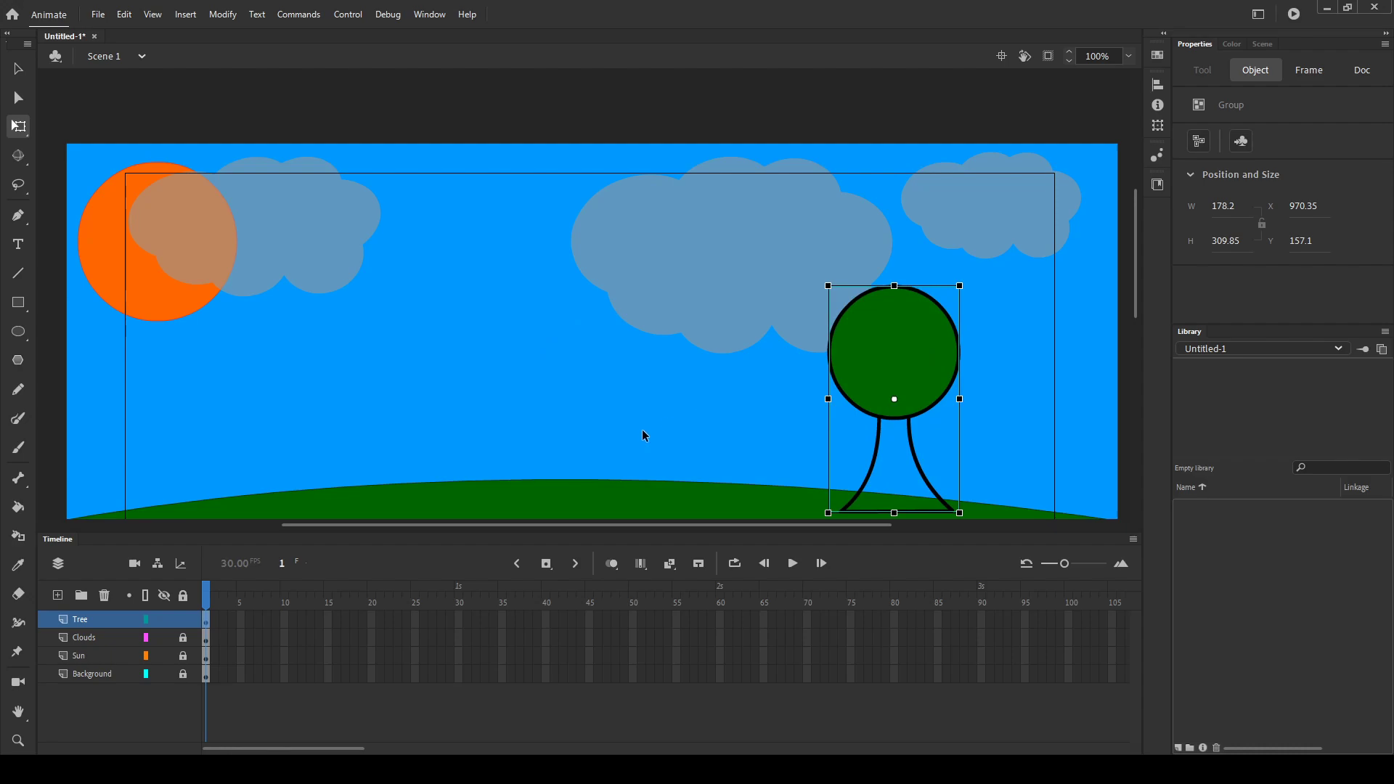